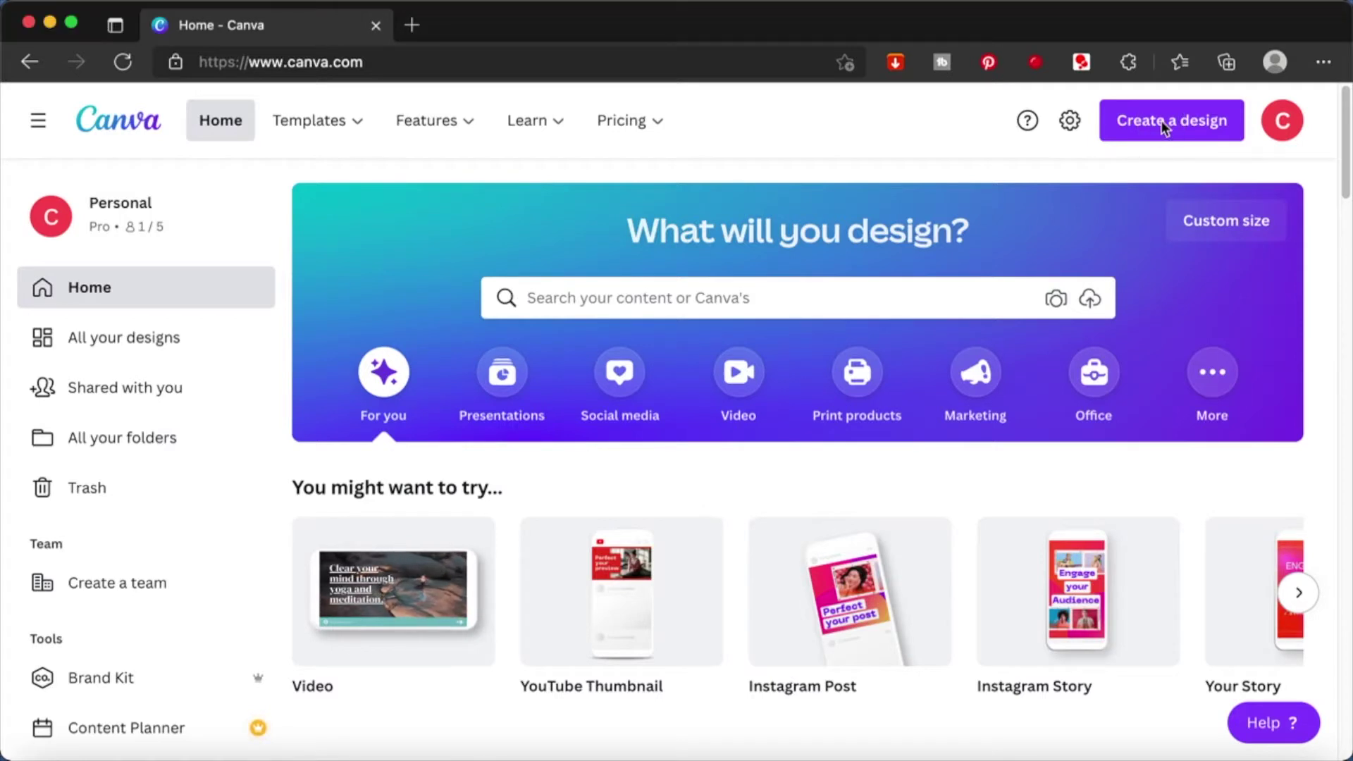
Start a blank design from the recent 5000 × 5000 px custom size
click(1165, 125)
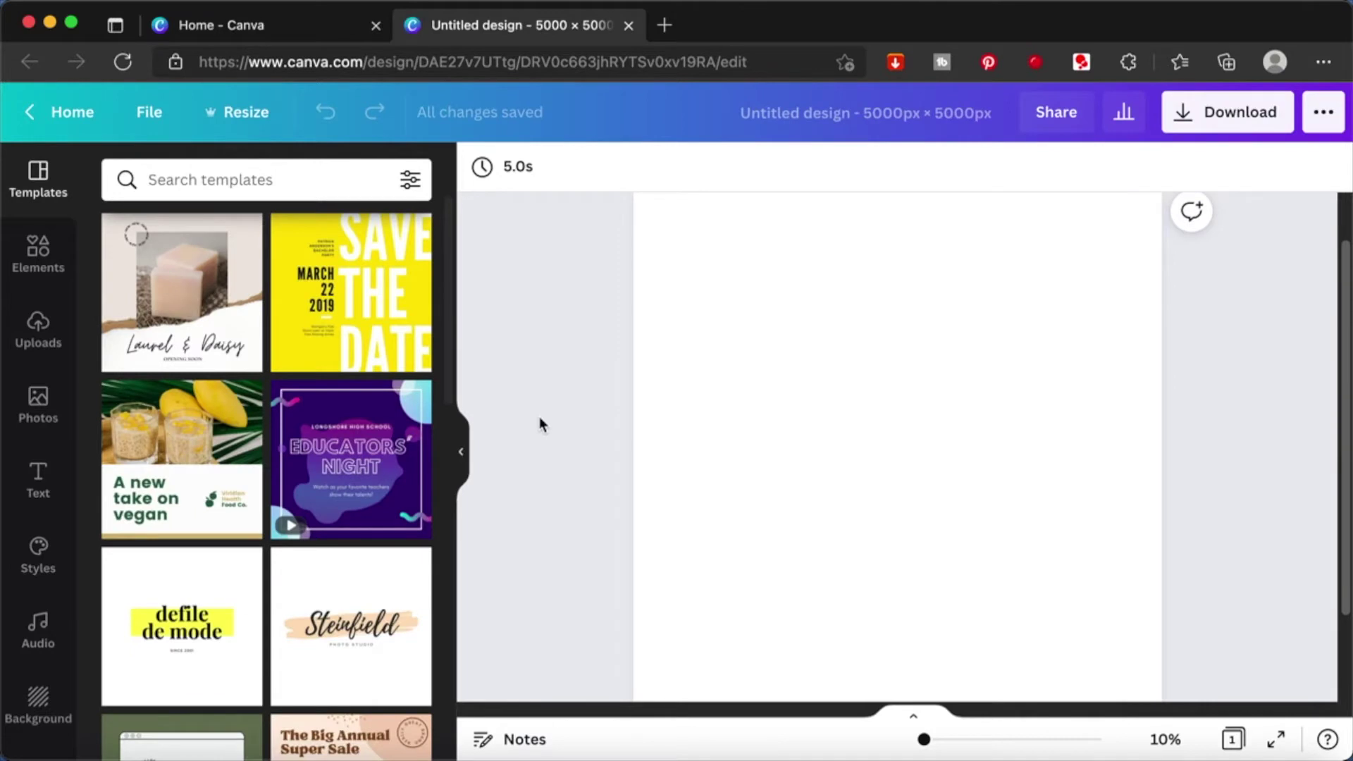
Add a heading reading 'Good Morning' and enlarge it across the middle of the page
click(37, 482)
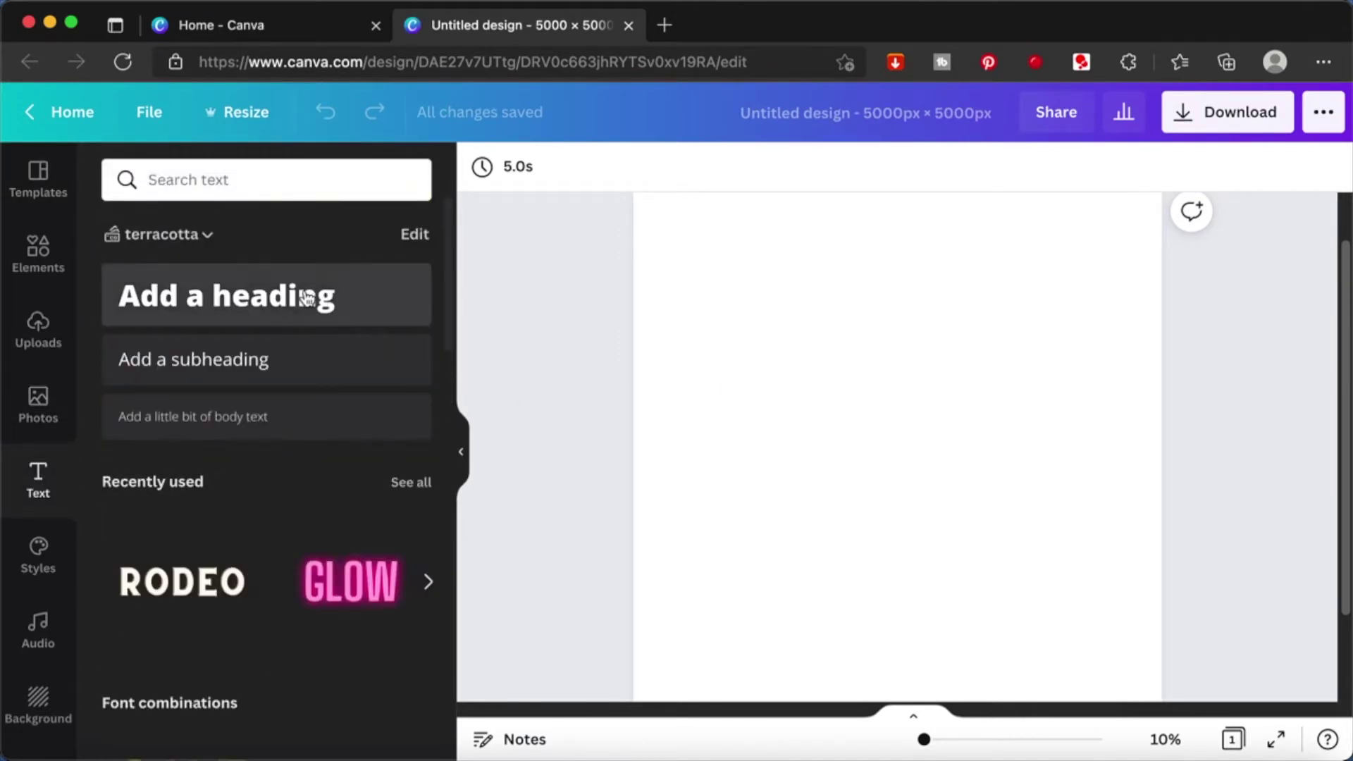
click(289, 294)
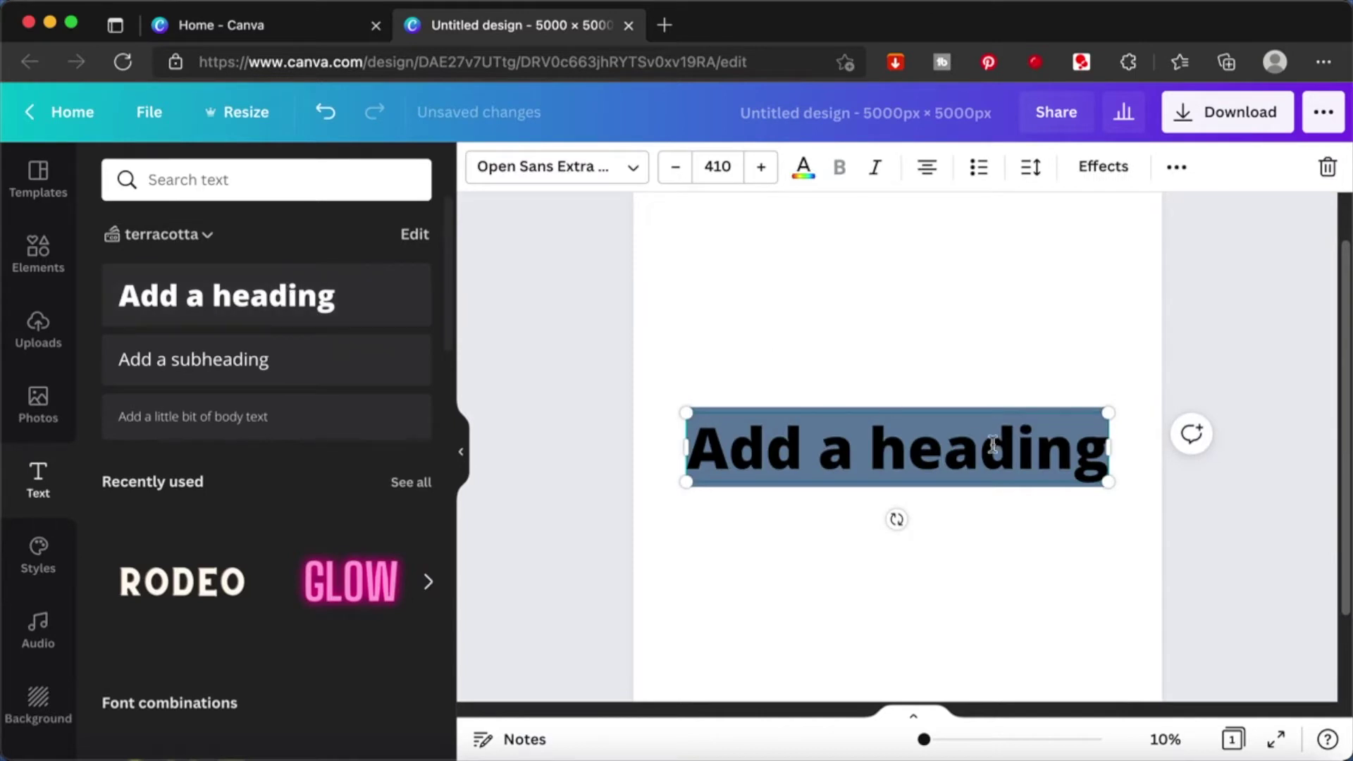
text(Go)
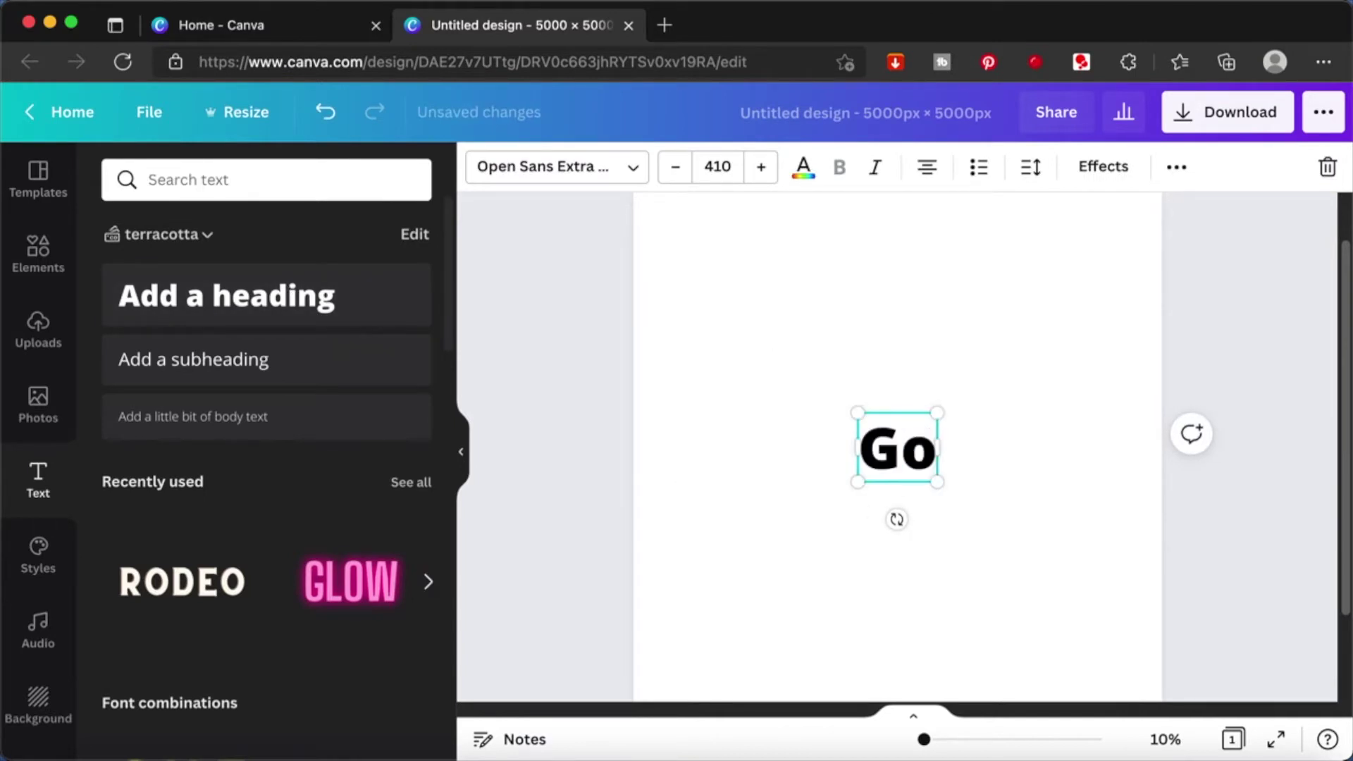
text(od Mo)
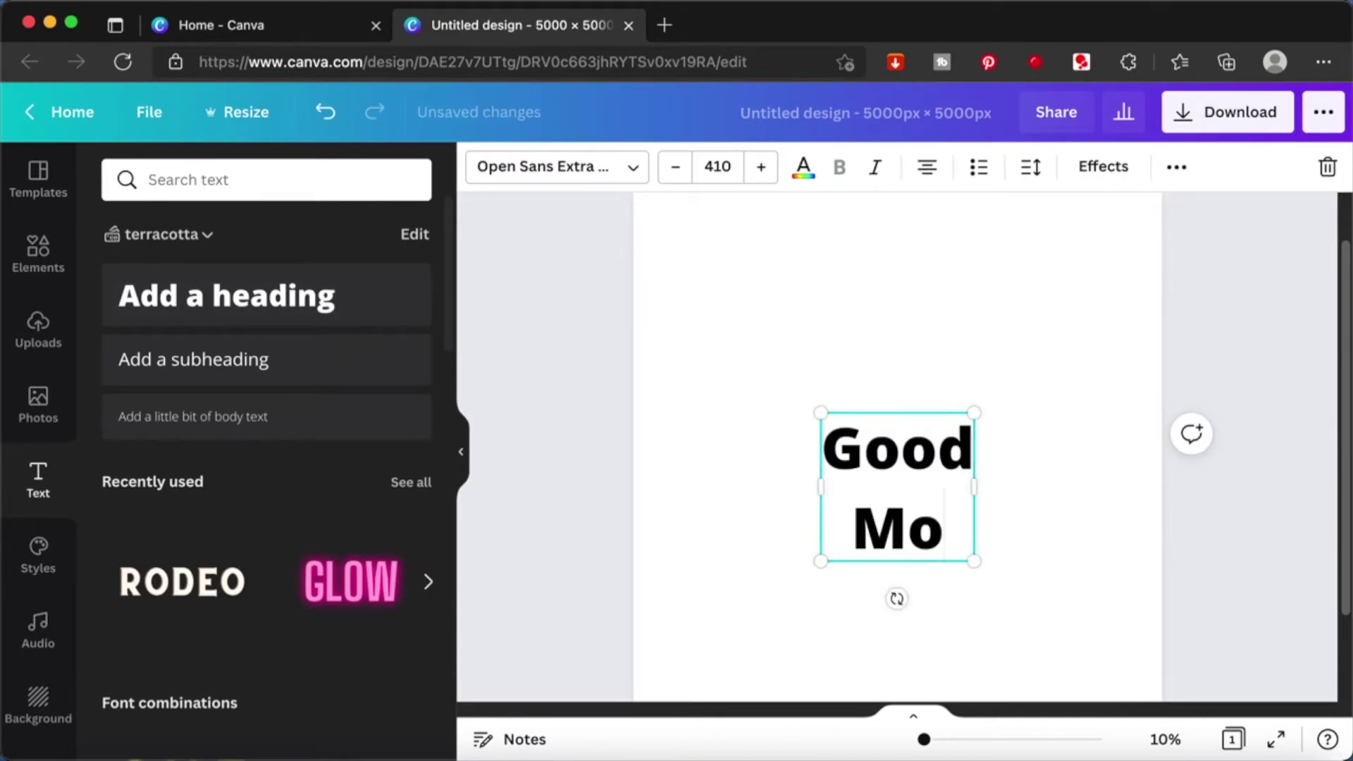
text(rning)
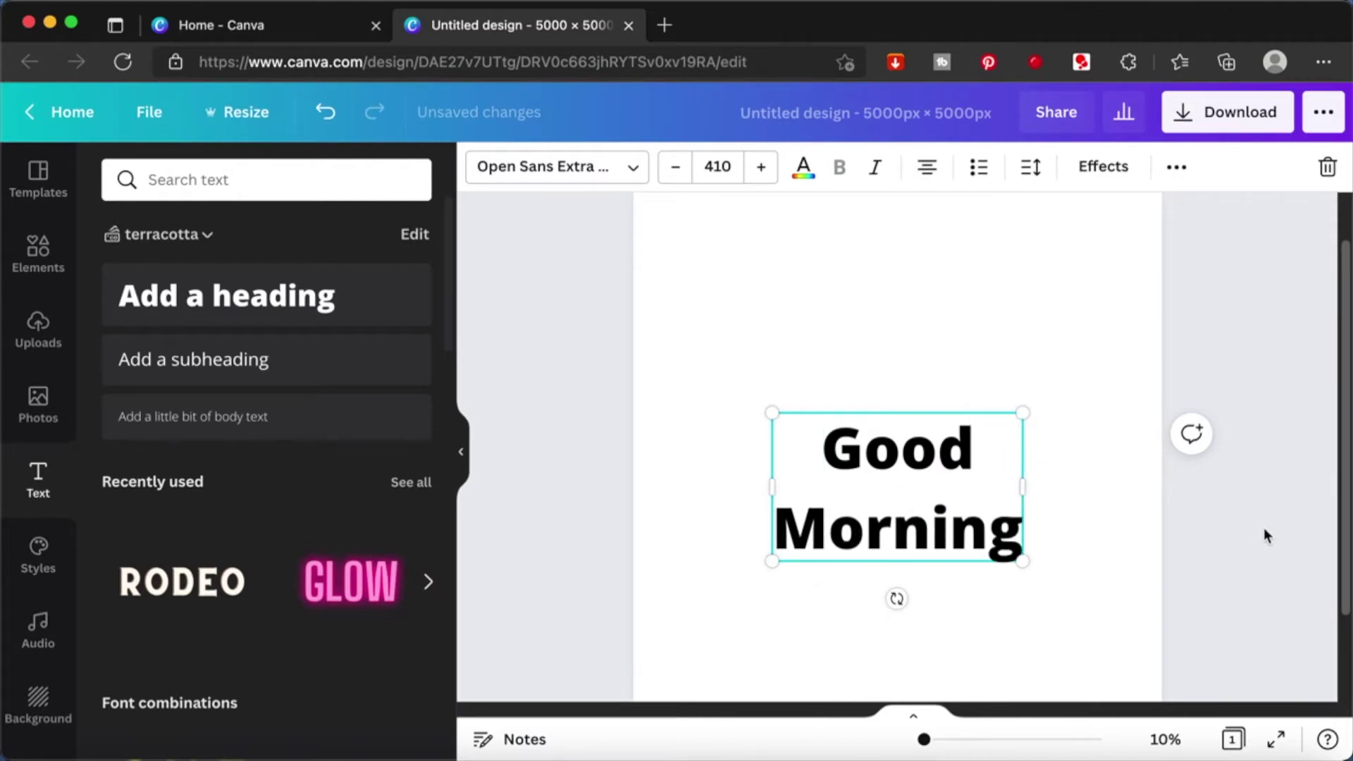
click(1267, 535)
click(892, 488)
drag(770, 416, 716, 318)
drag(1024, 354, 1087, 277)
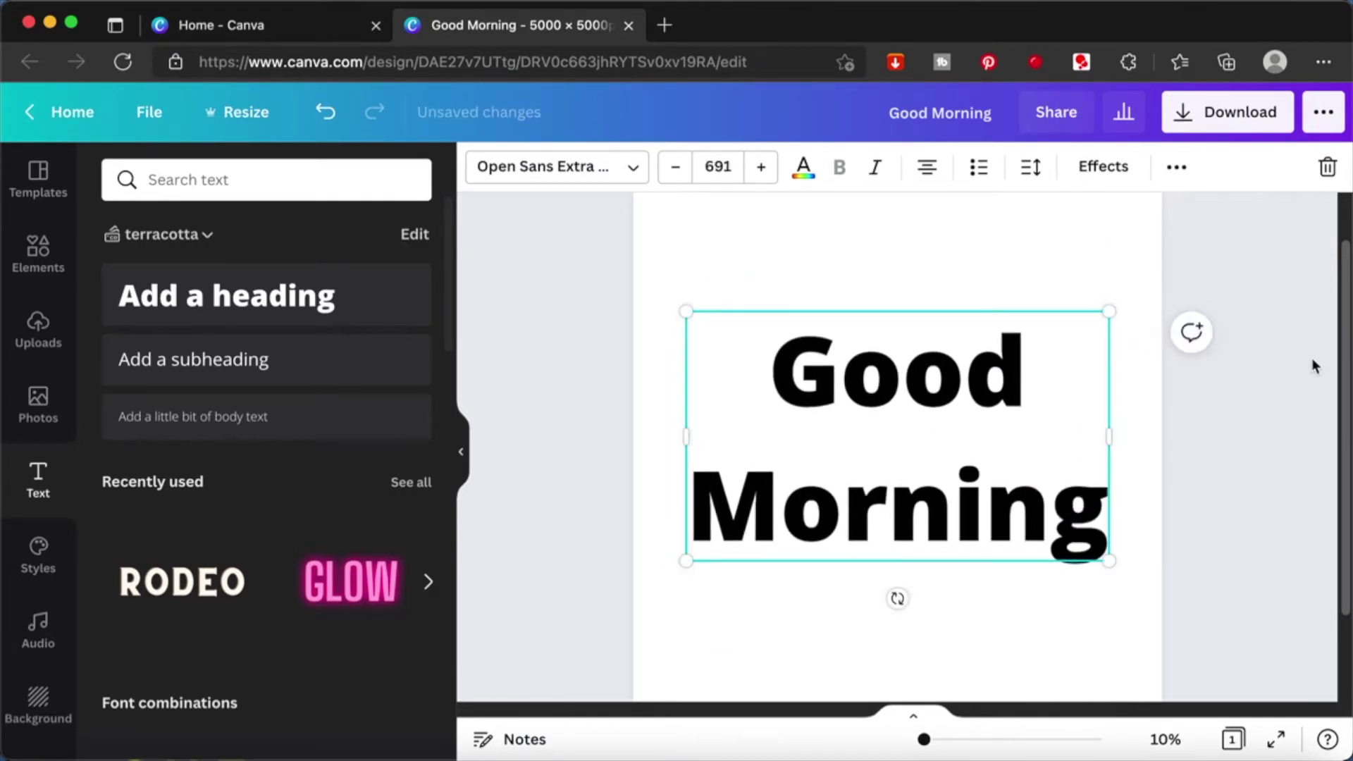
click(1274, 272)
Download the design as a PNG with transparent background, then dismiss the browser downloads list
click(1198, 113)
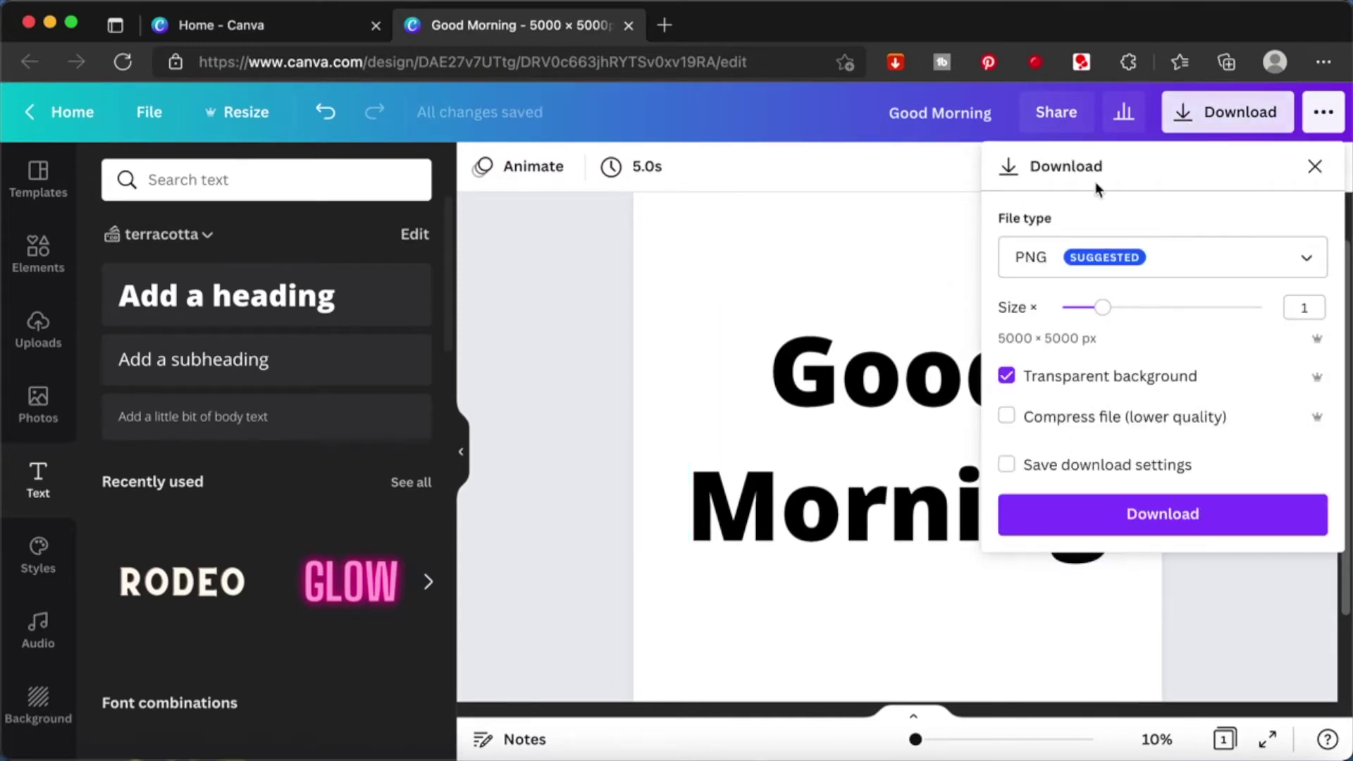
click(1130, 516)
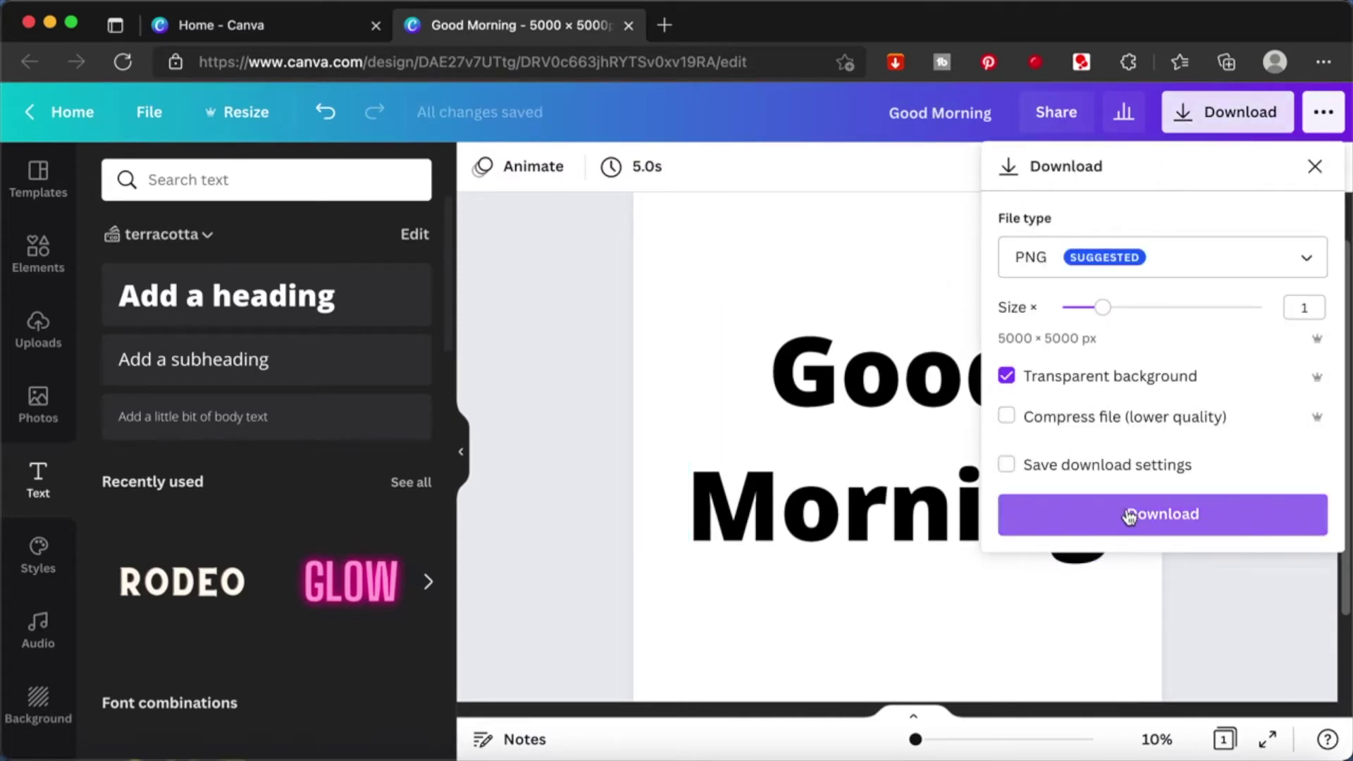
click(1140, 517)
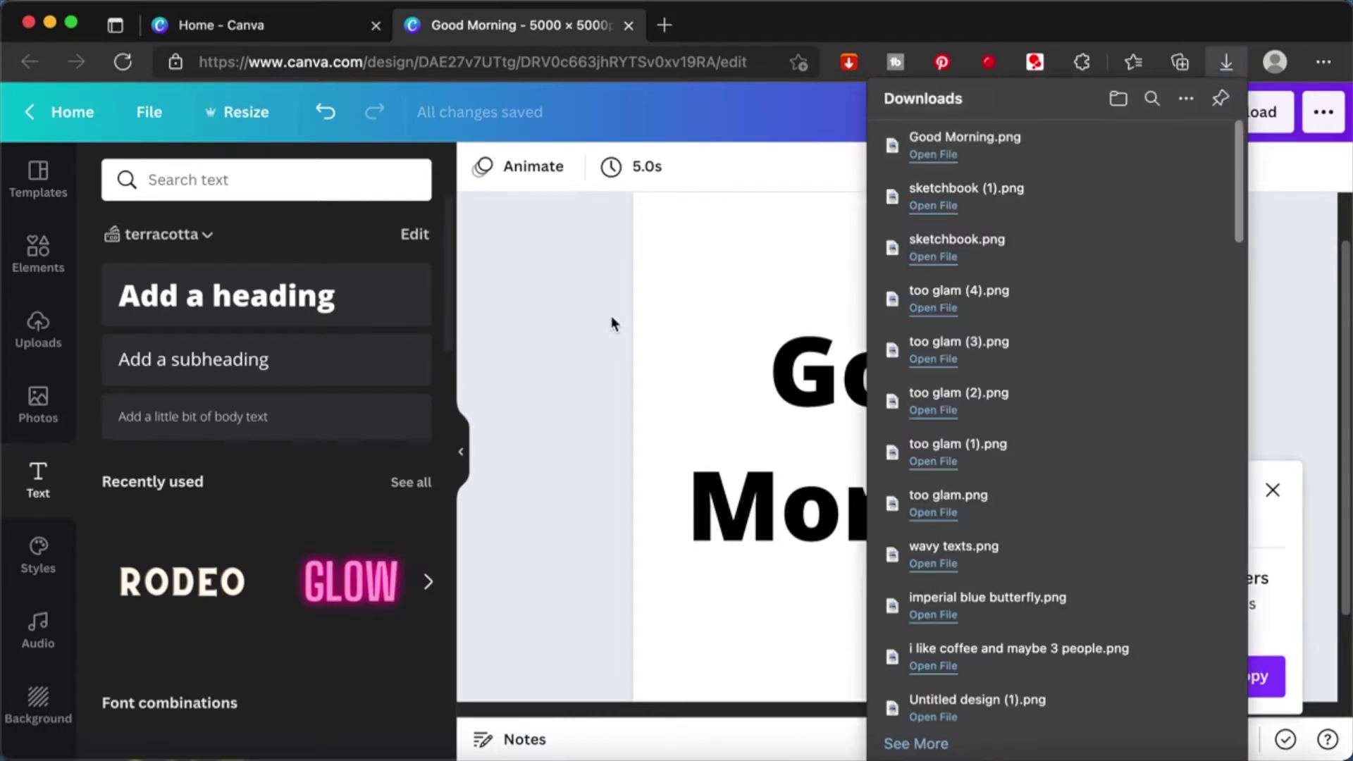
click(531, 279)
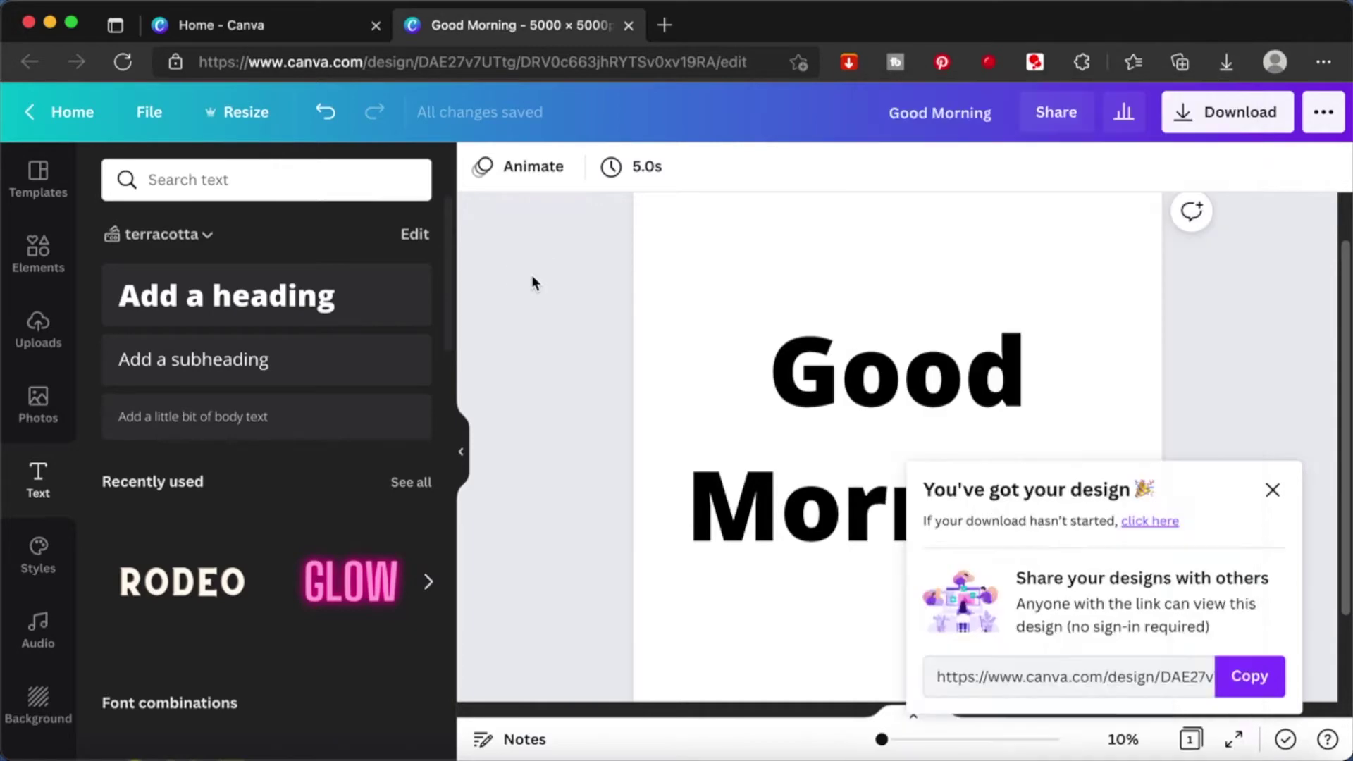
click(38, 340)
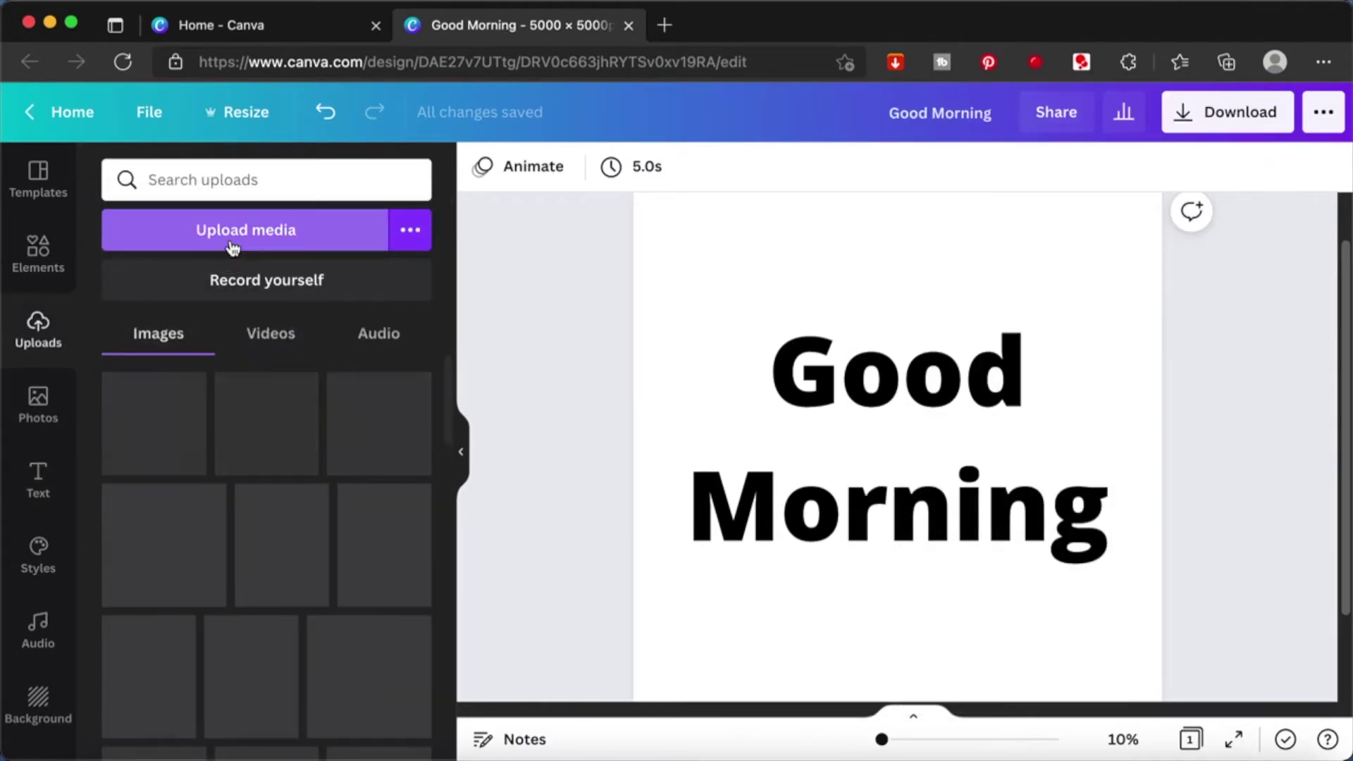
Upload Good Morning.png from the Downloads folder into Canva's uploads
click(232, 231)
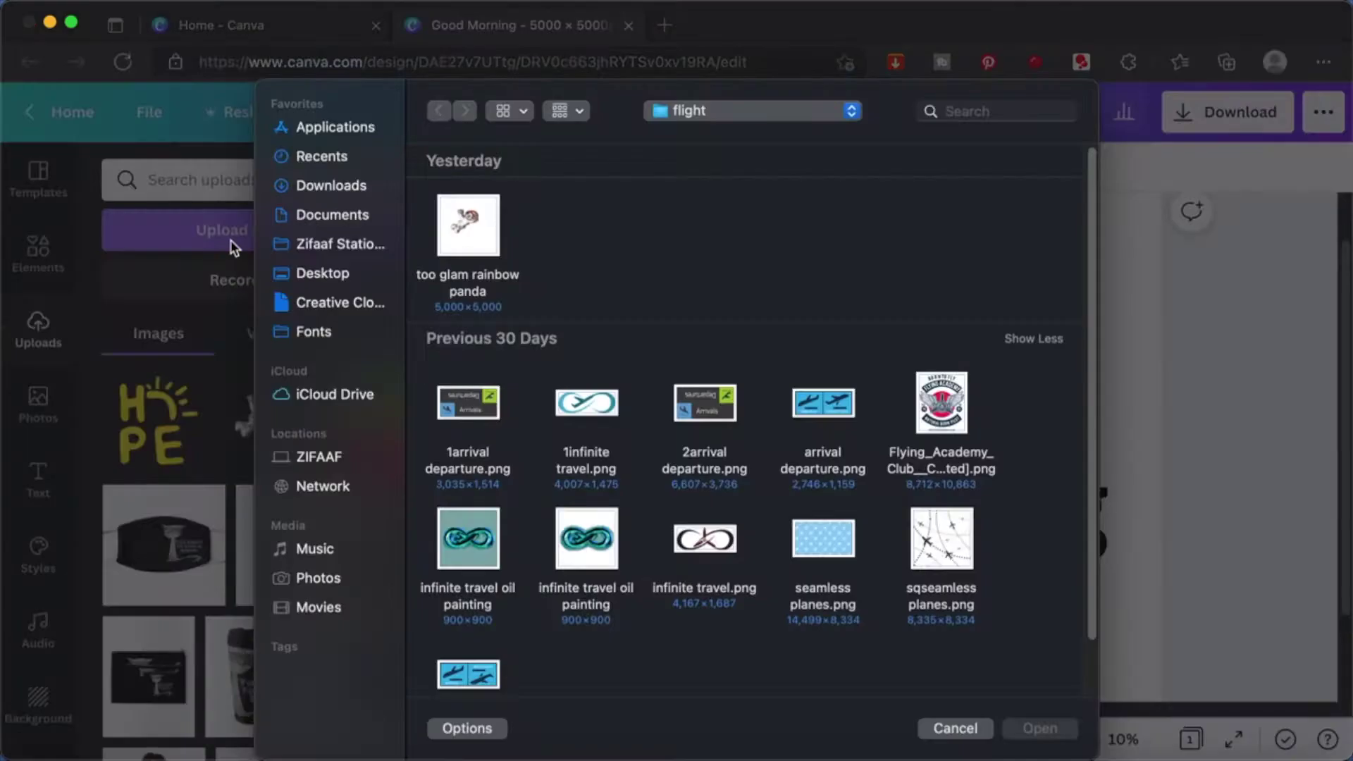
click(338, 159)
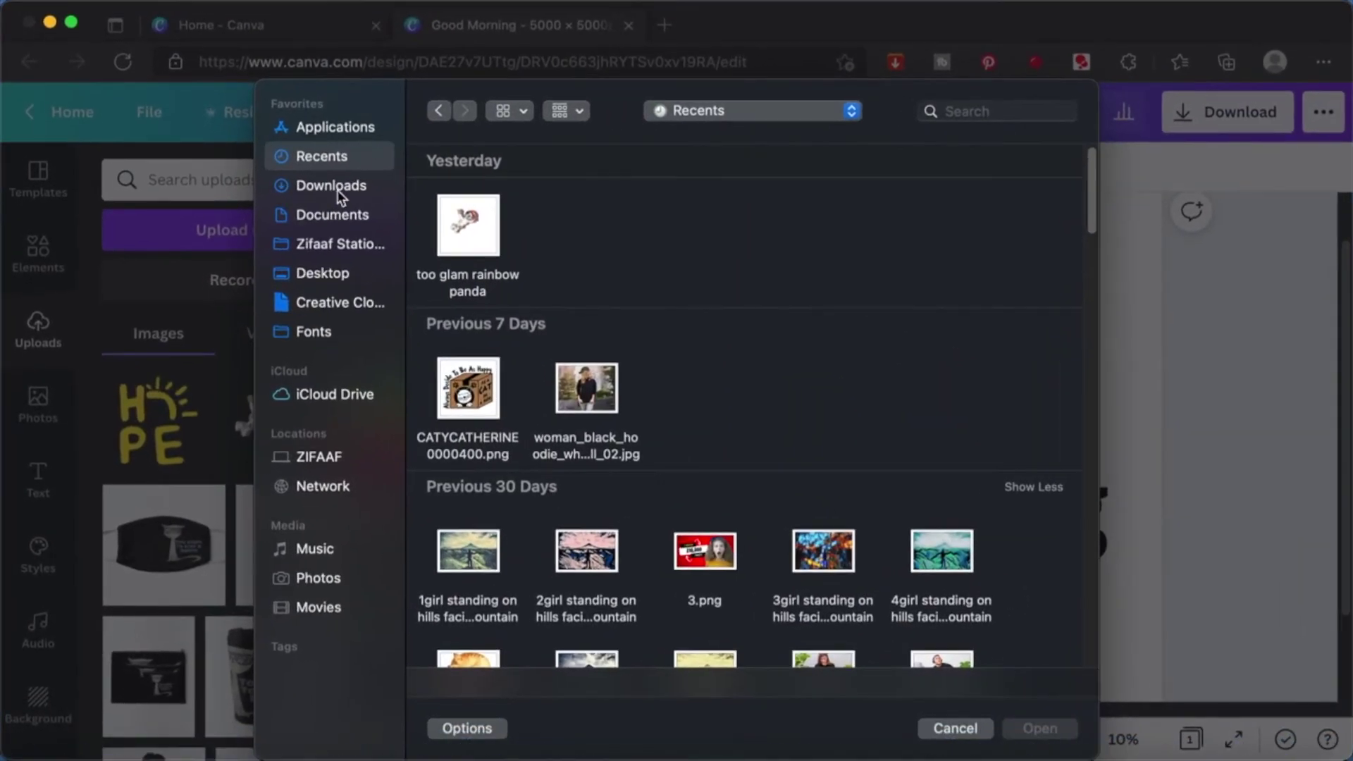
click(337, 188)
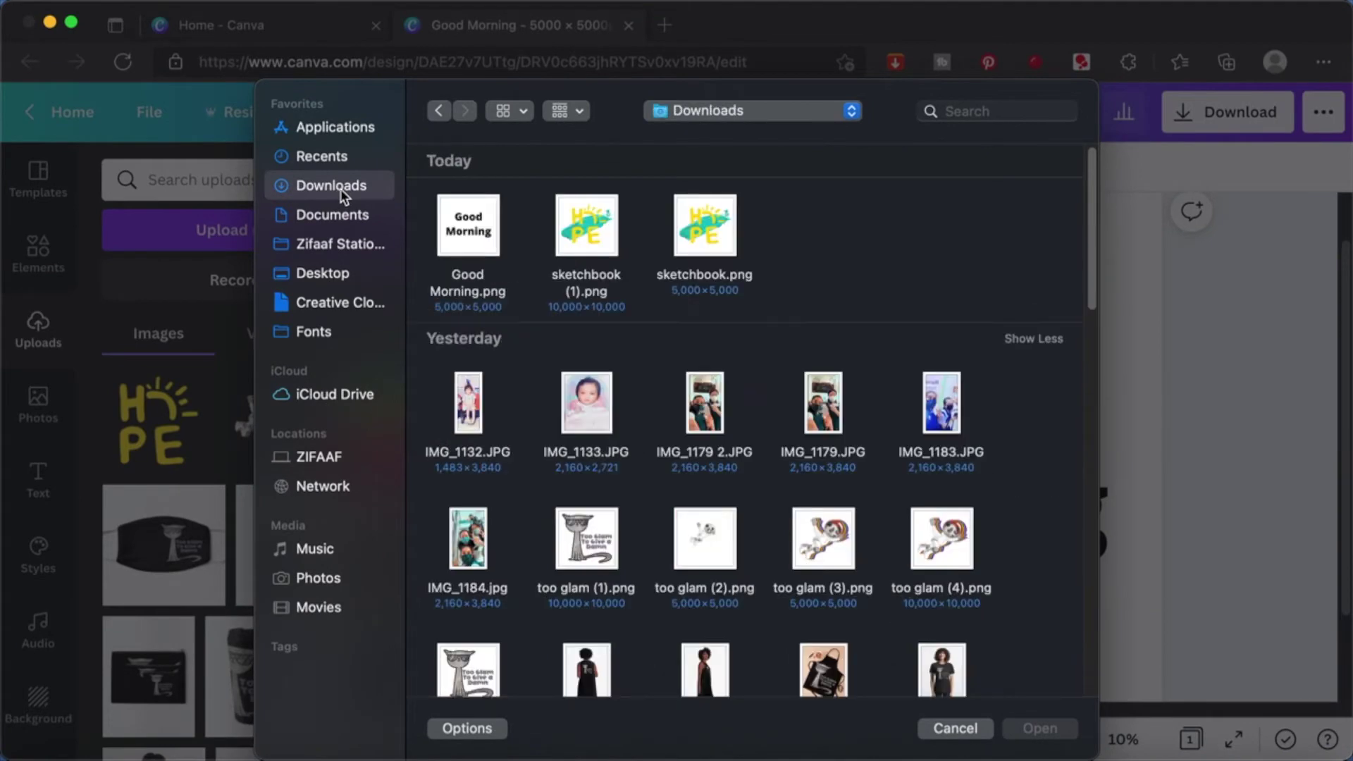
double_click(472, 222)
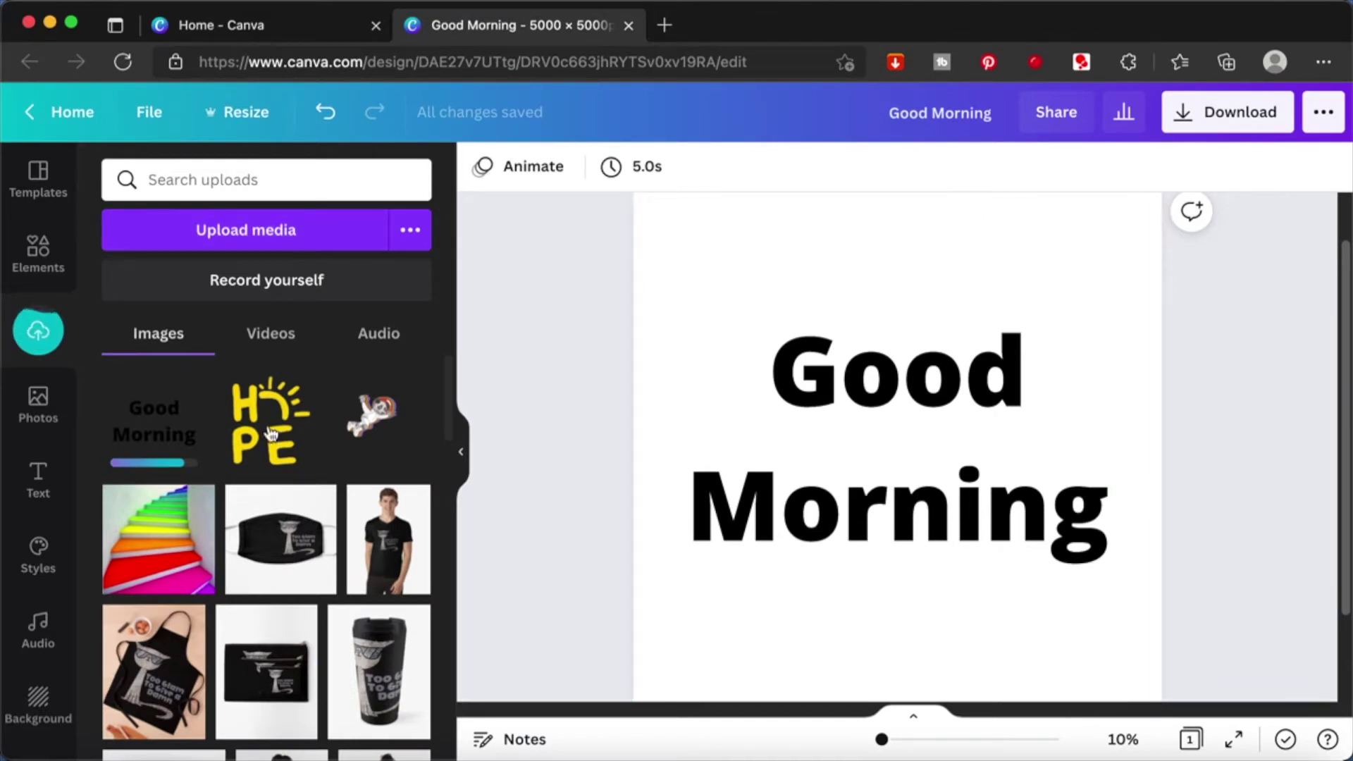
Add Page 2 and insert the uploaded Good Morning PNG onto it
scroll(1199, 354, down, 2)
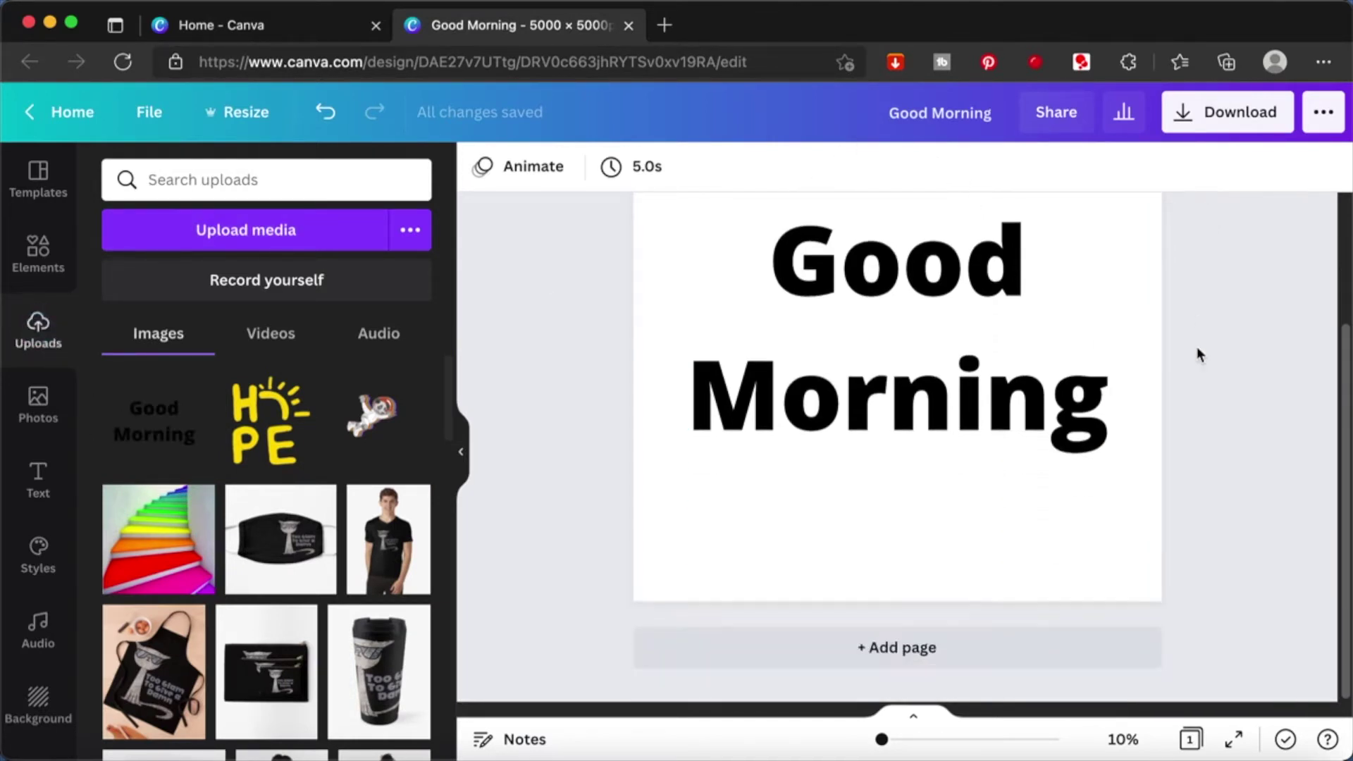
click(970, 651)
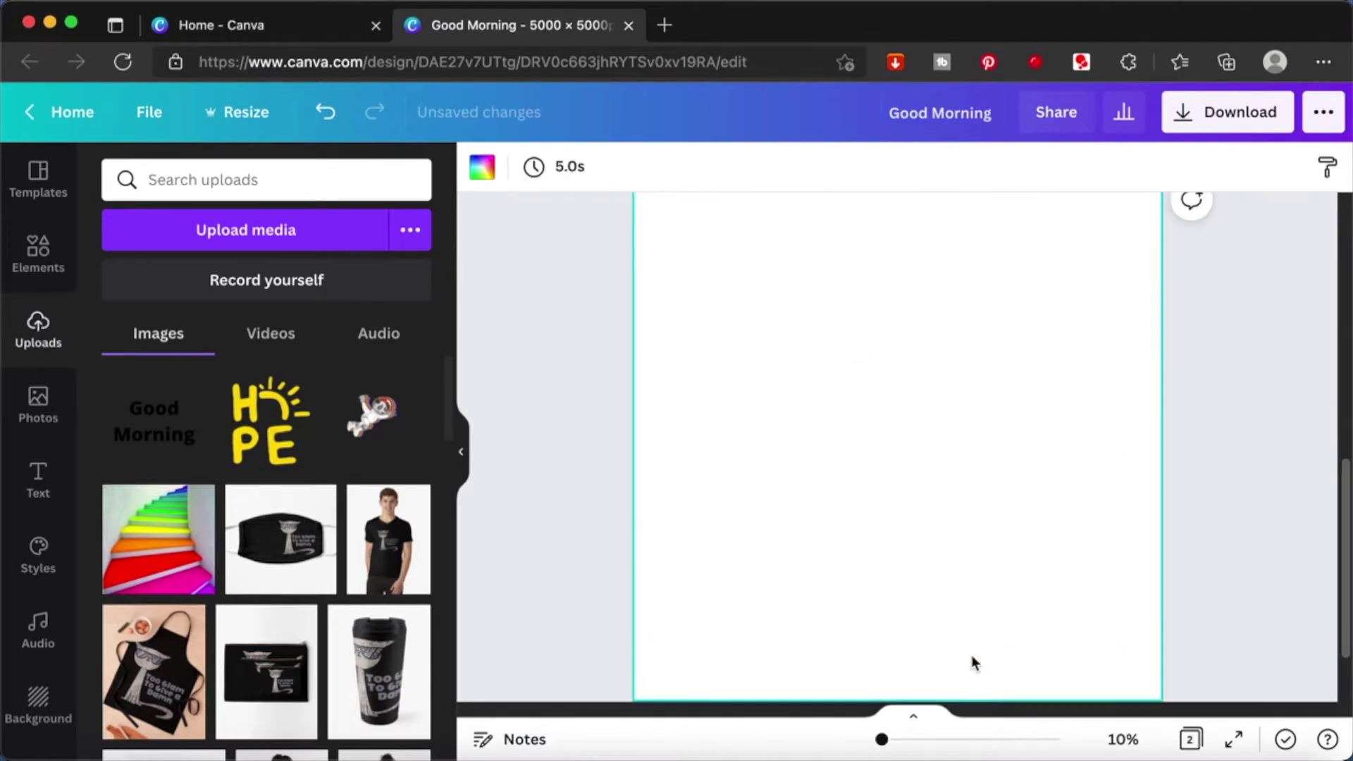
click(161, 428)
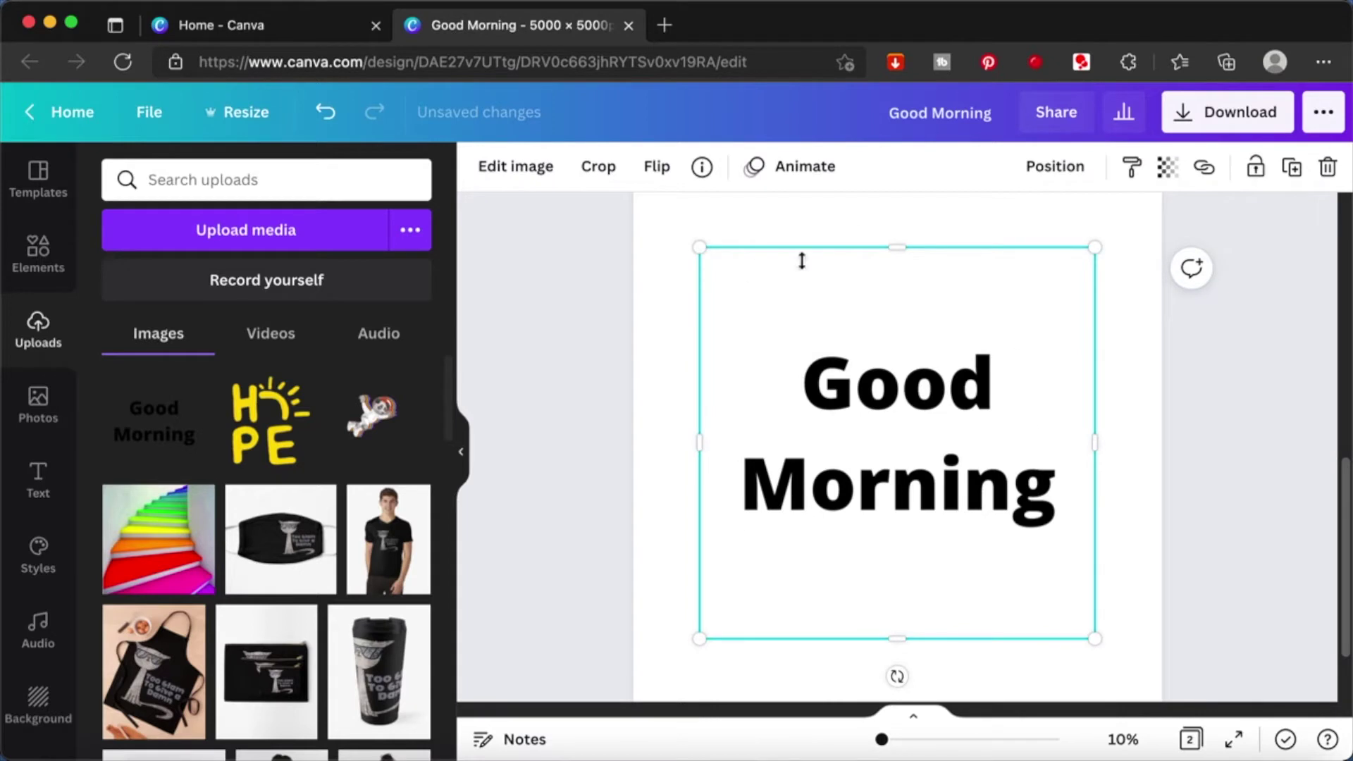
scroll(822, 435, up, 4)
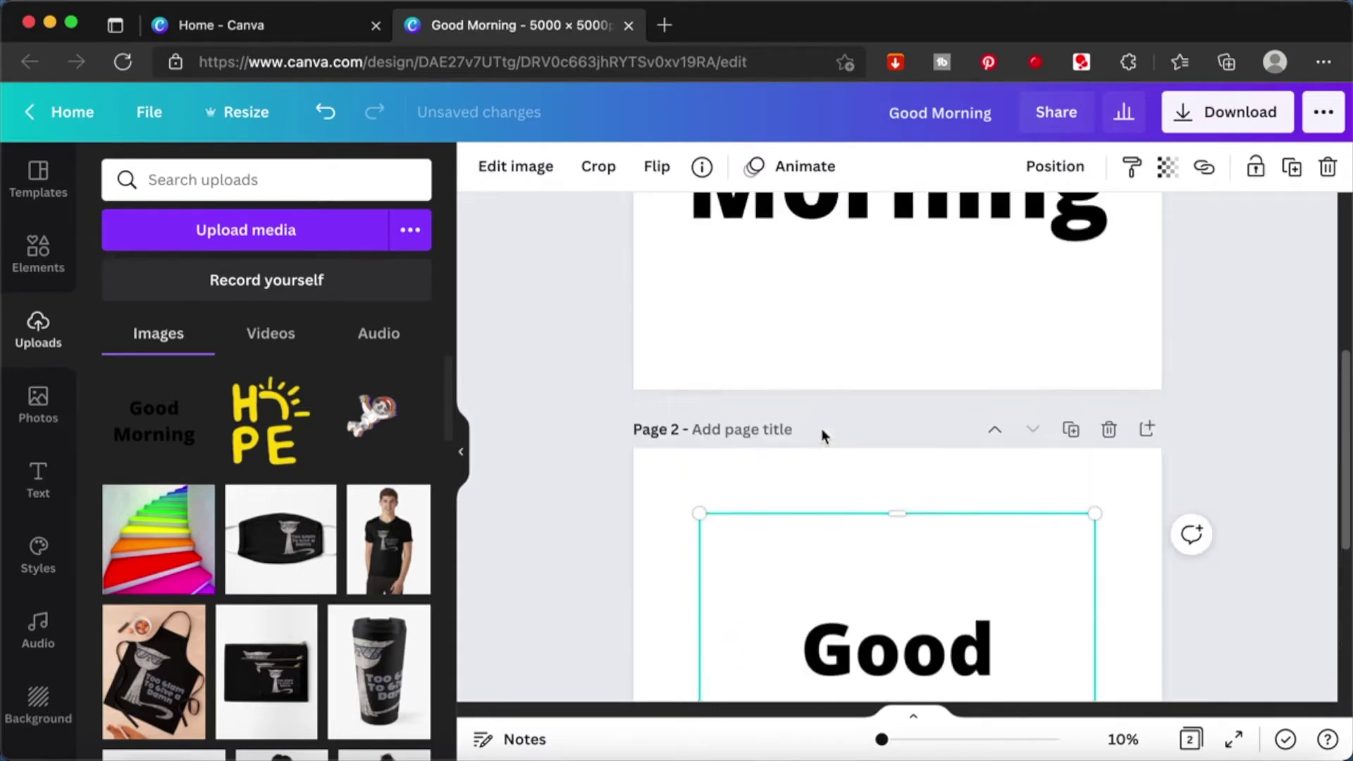
scroll(835, 487, up, 5)
scroll(969, 465, down, 5)
scroll(888, 486, down, 3)
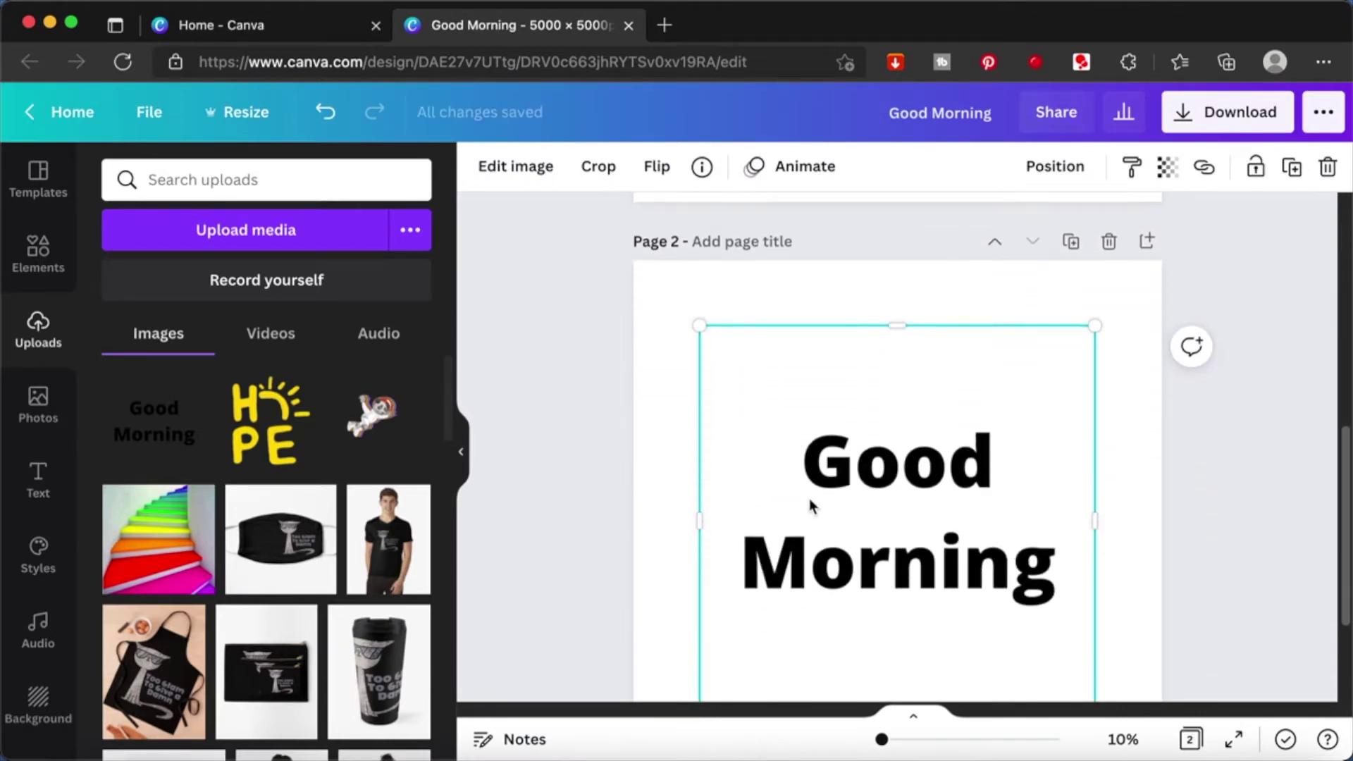
scroll(910, 537, down, 3)
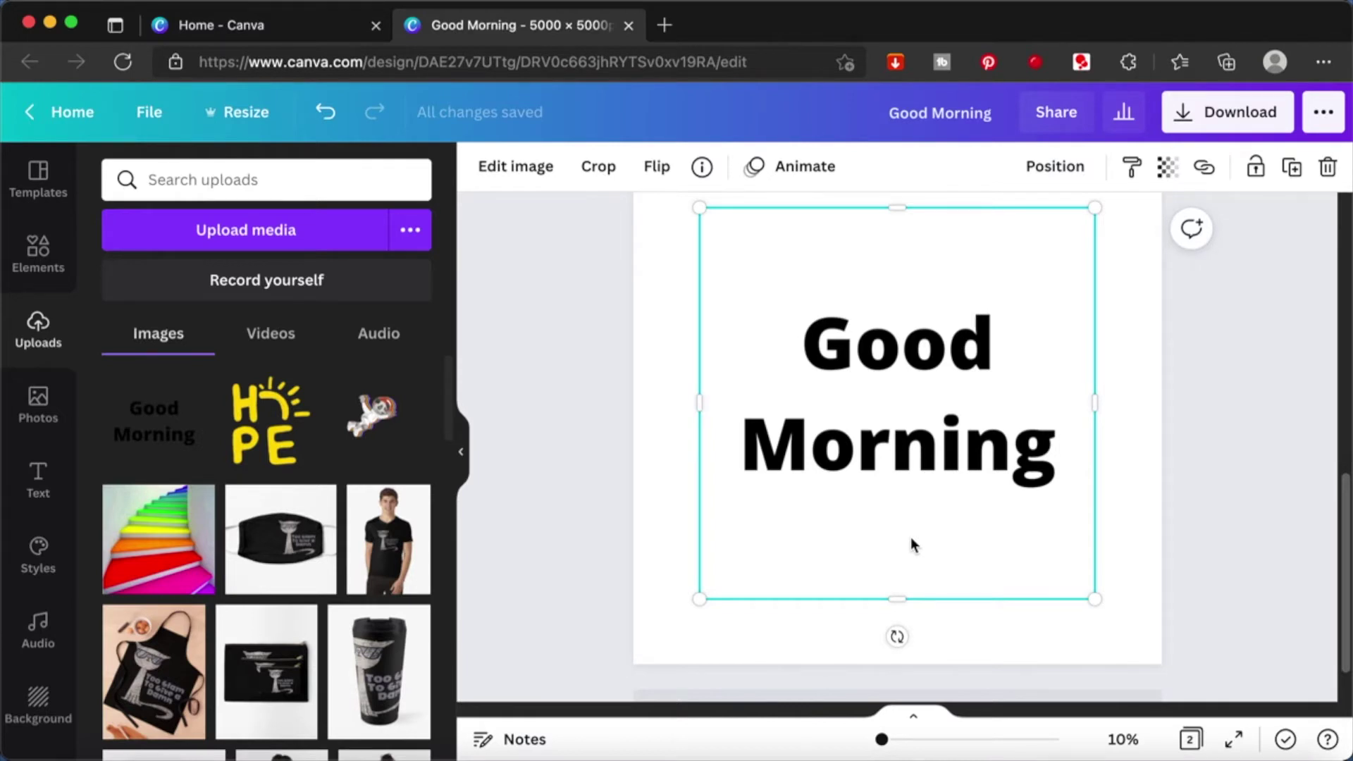
scroll(911, 541, up, 2)
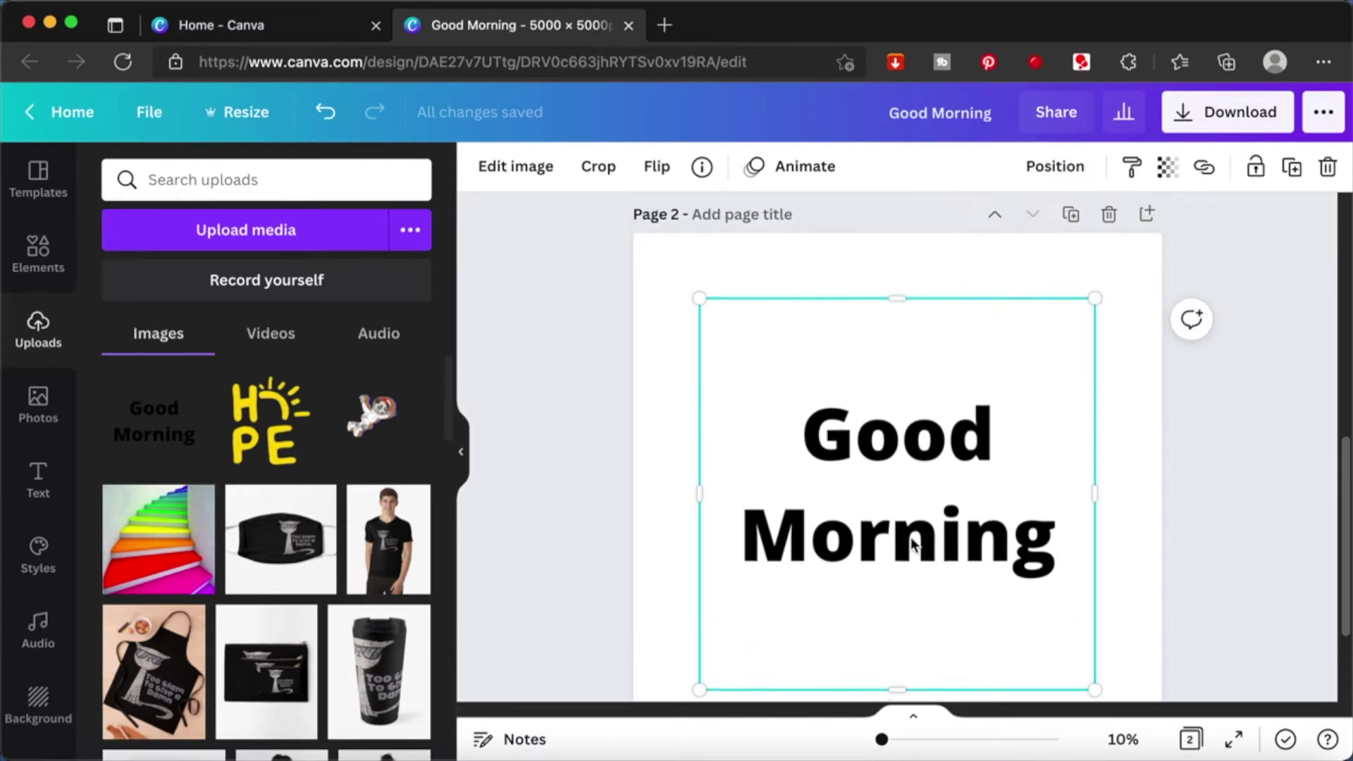
scroll(911, 541, down, 1)
click(878, 458)
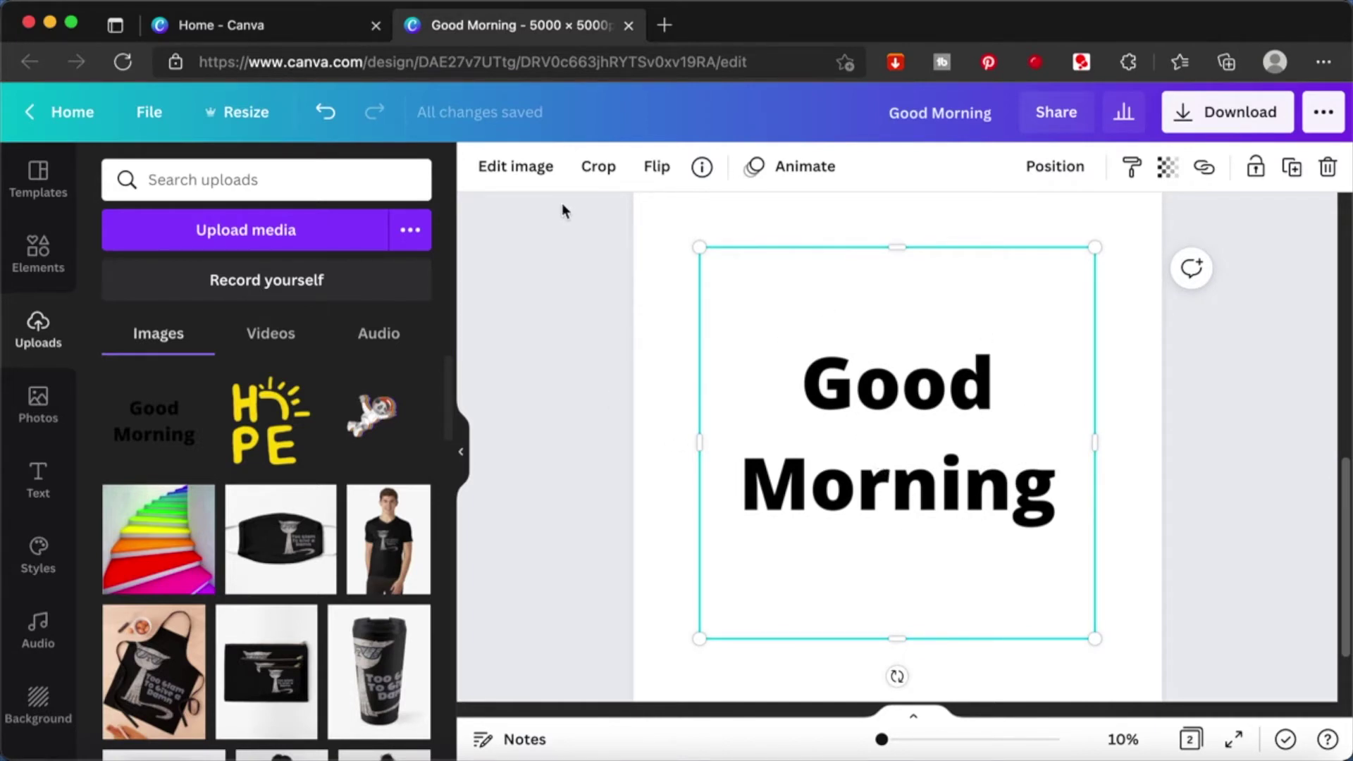
Open Edit image for the Good Morning picture and show all Liquify effects
click(514, 167)
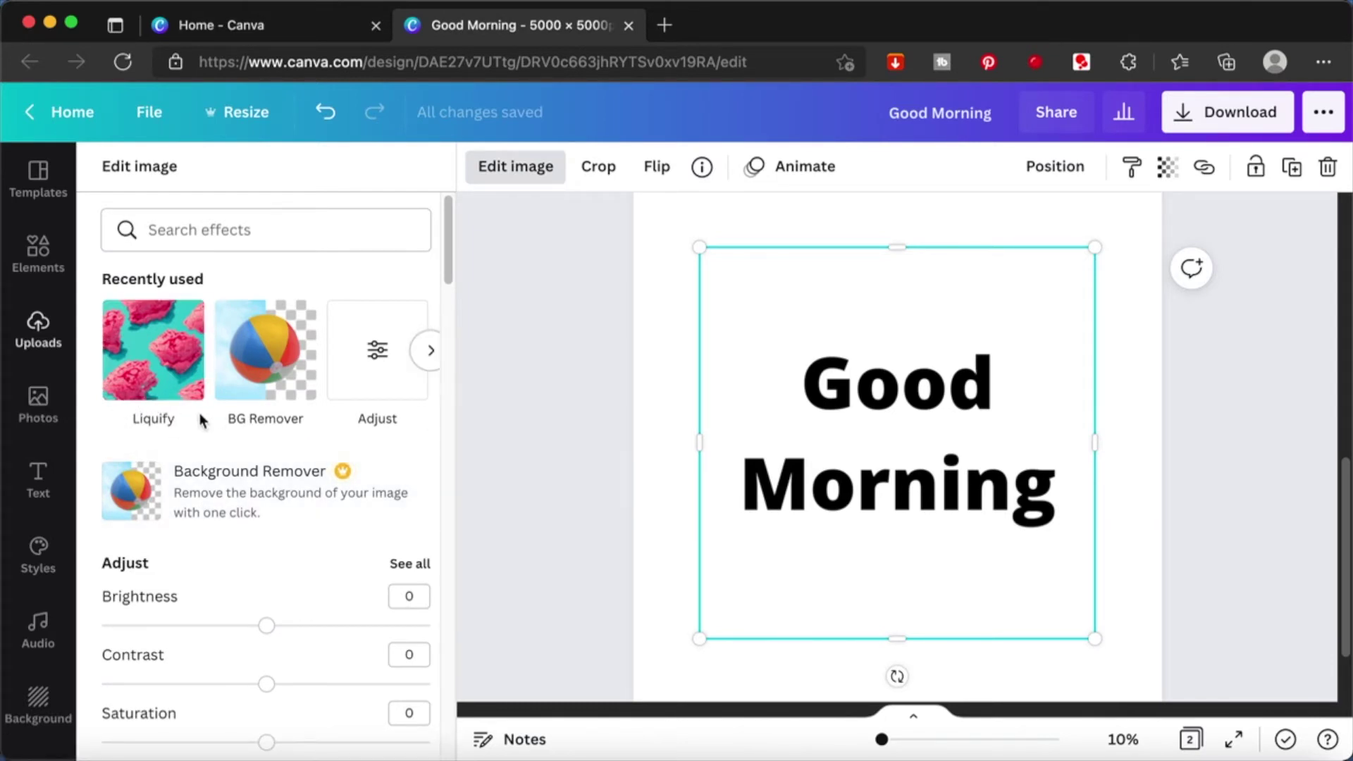
scroll(200, 421, down, 2)
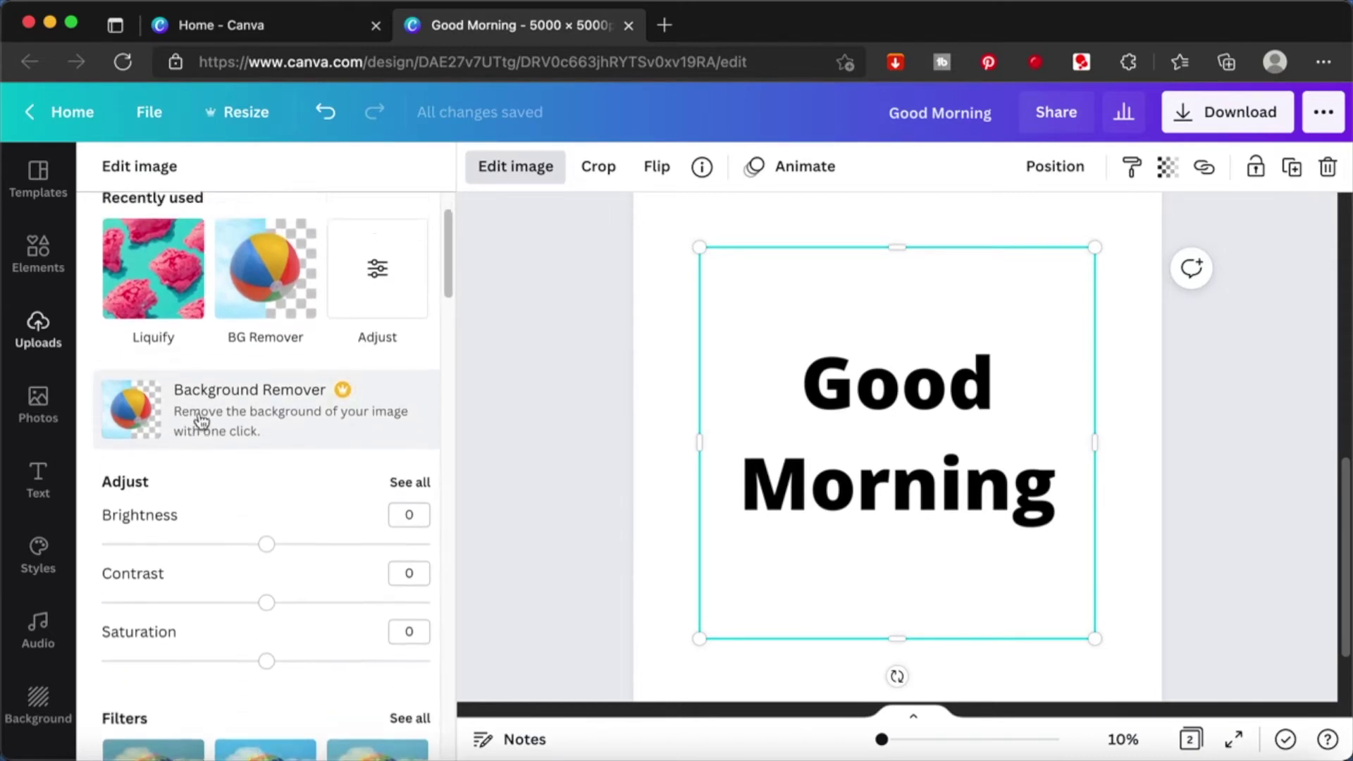
scroll(200, 421, up, 1)
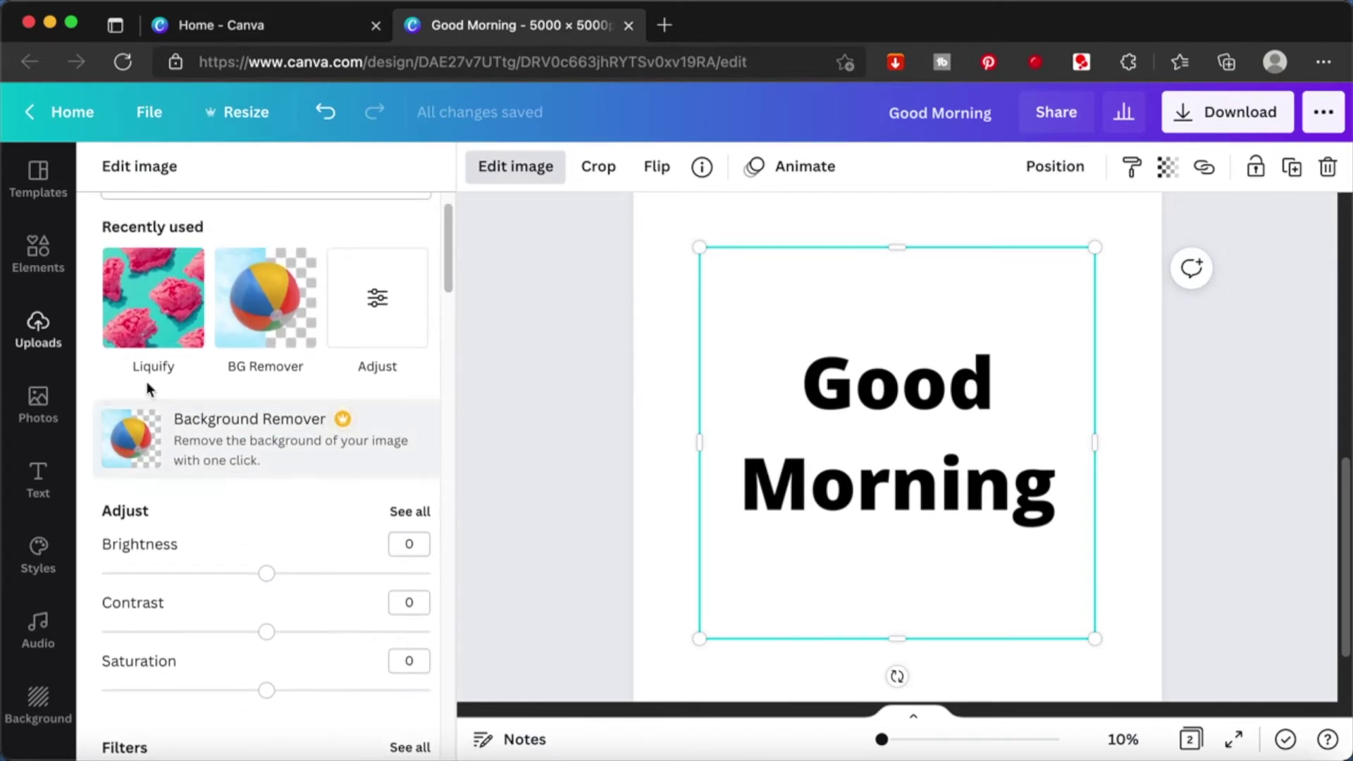
scroll(187, 423, down, 5)
scroll(192, 425, down, 3)
scroll(192, 425, down, 3)
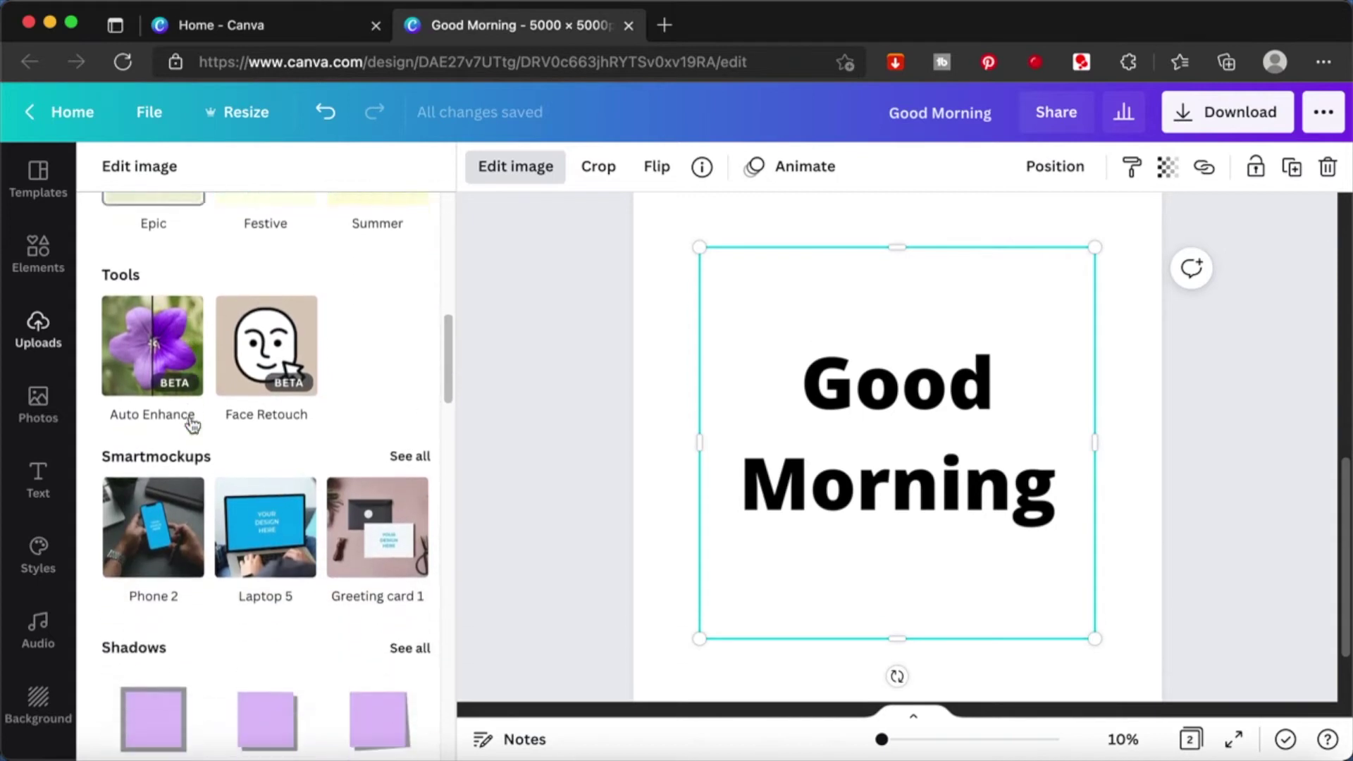
scroll(192, 425, down, 3)
scroll(192, 425, down, 5)
scroll(192, 425, down, 3)
scroll(192, 423, down, 3)
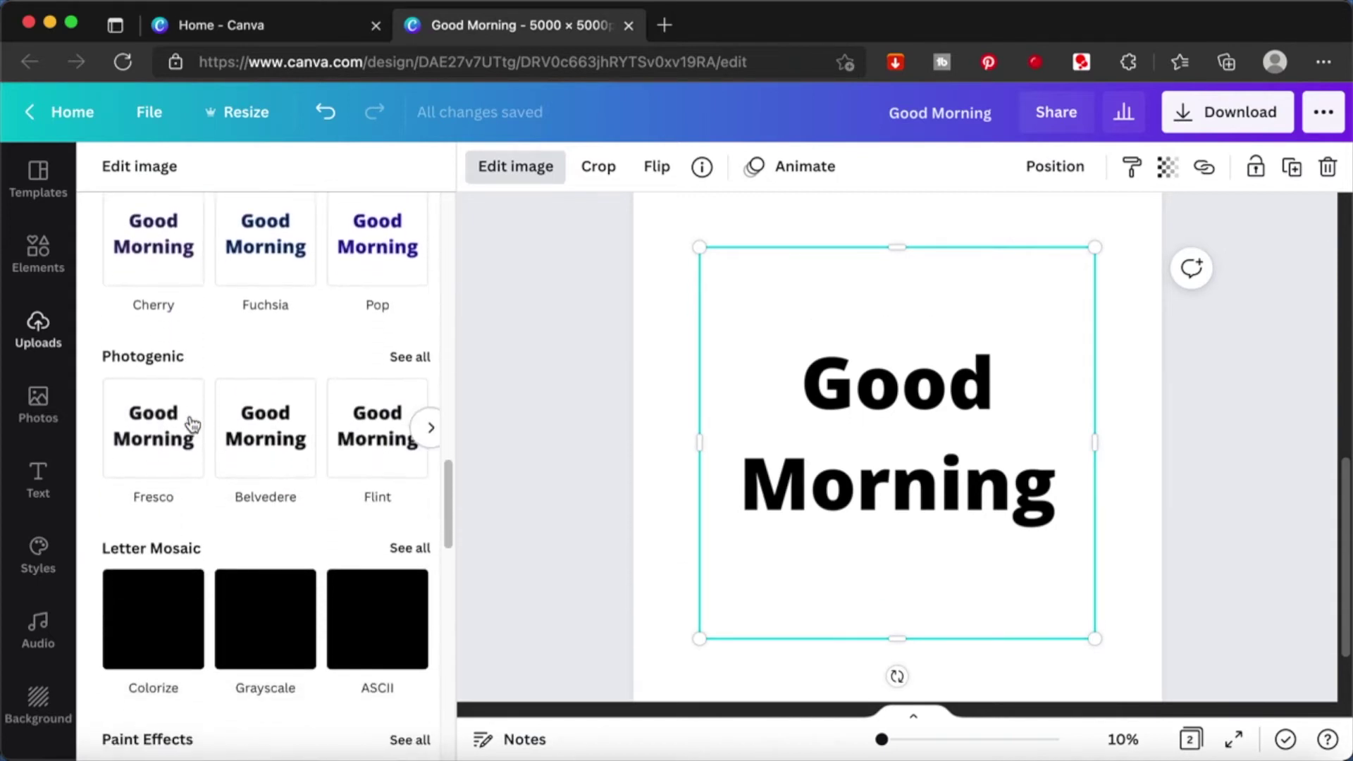
scroll(192, 423, down, 2)
scroll(192, 423, down, 2)
scroll(192, 423, down, 1)
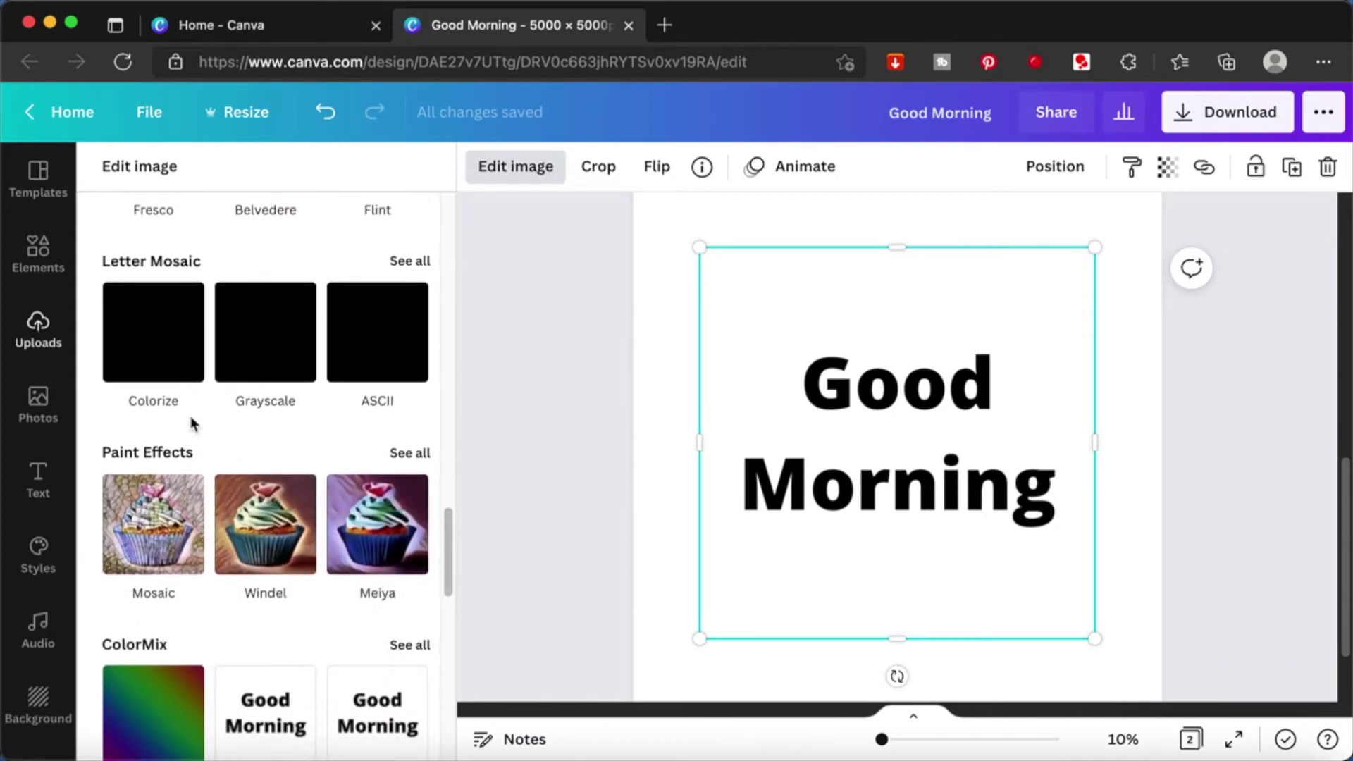
scroll(192, 423, down, 2)
scroll(192, 423, down, 3)
scroll(191, 423, down, 2)
scroll(192, 424, down, 3)
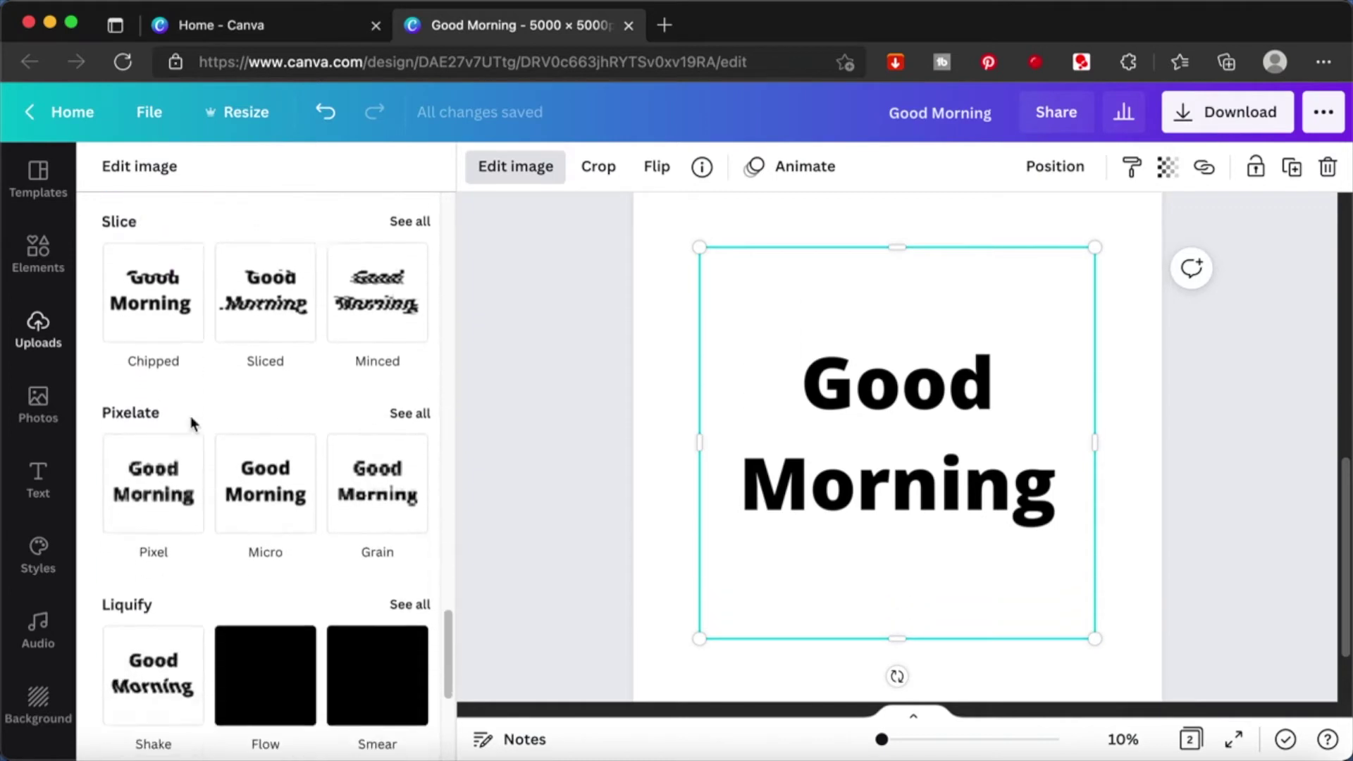
scroll(192, 424, down, 3)
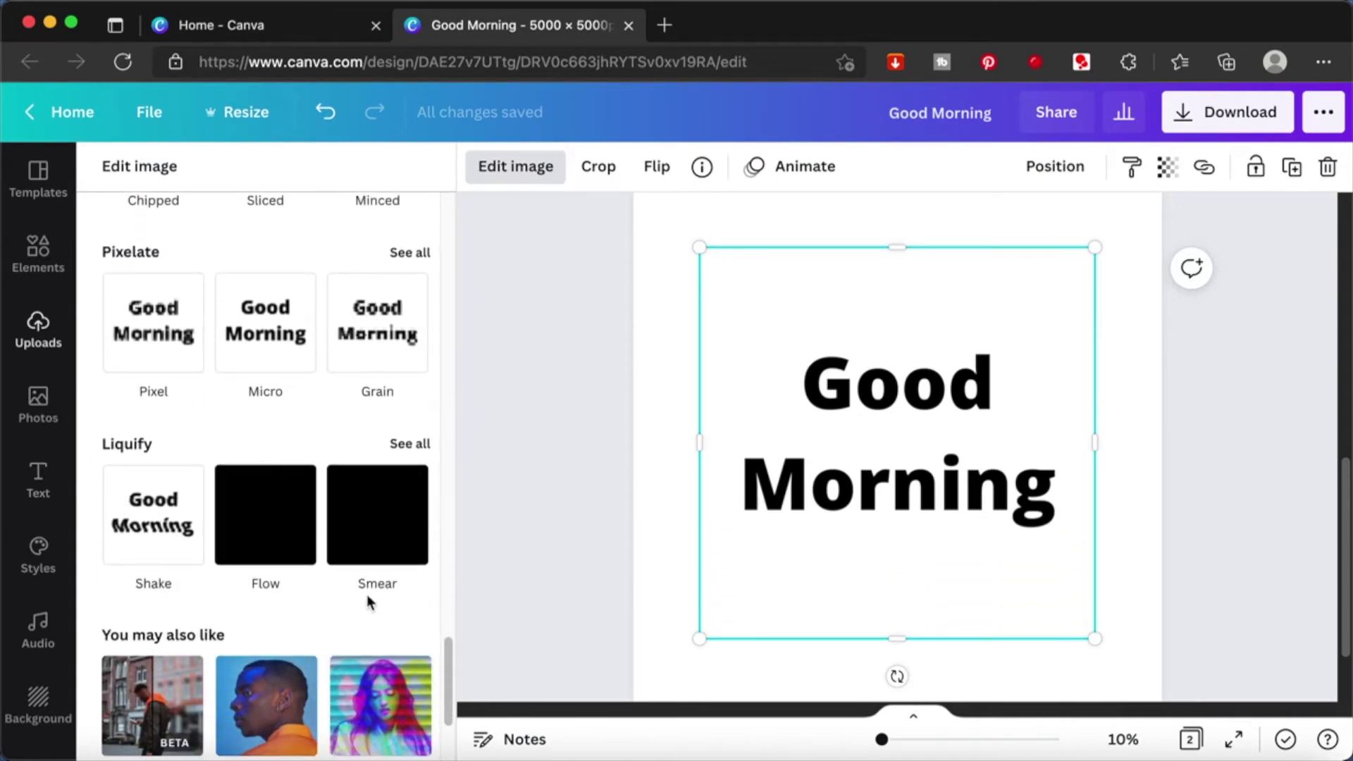
click(410, 444)
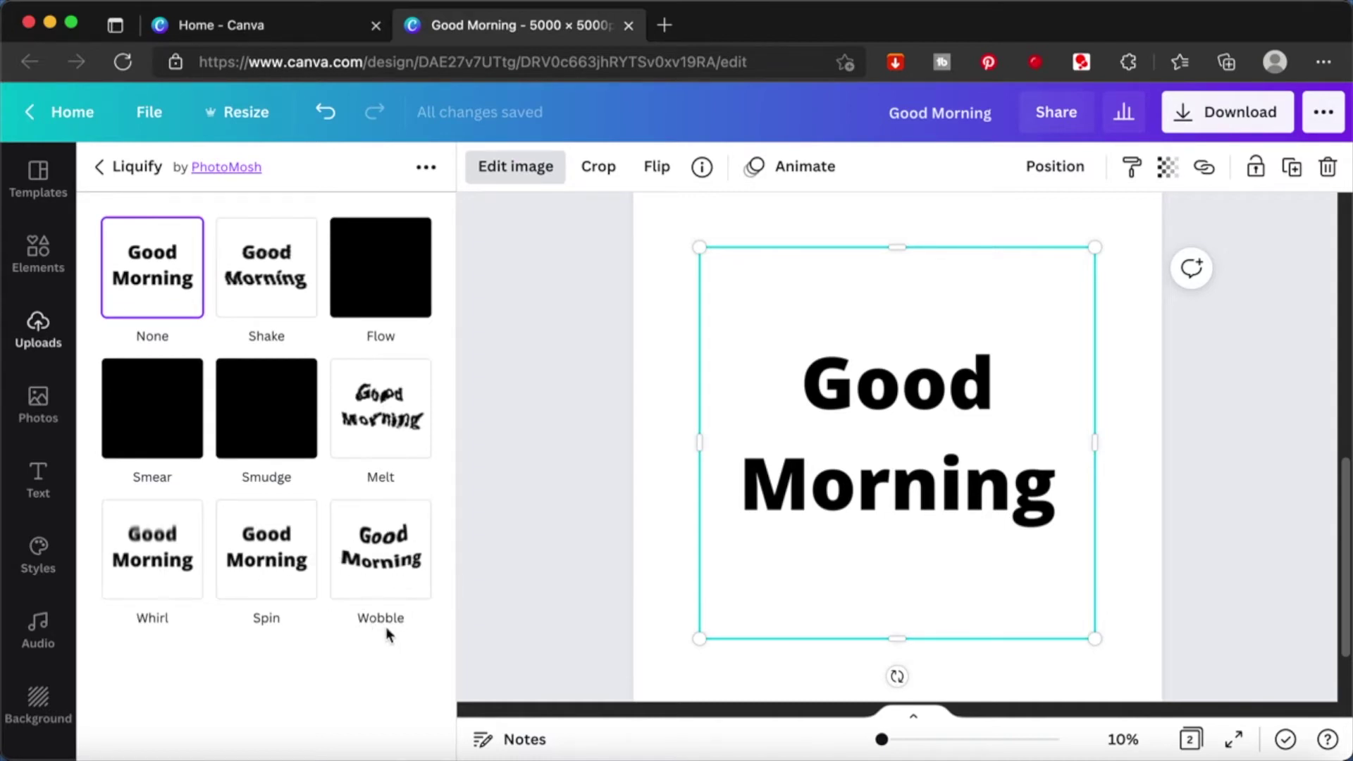
Apply the Wobble liquify effect and open its settings, nudging amount and size up
click(387, 584)
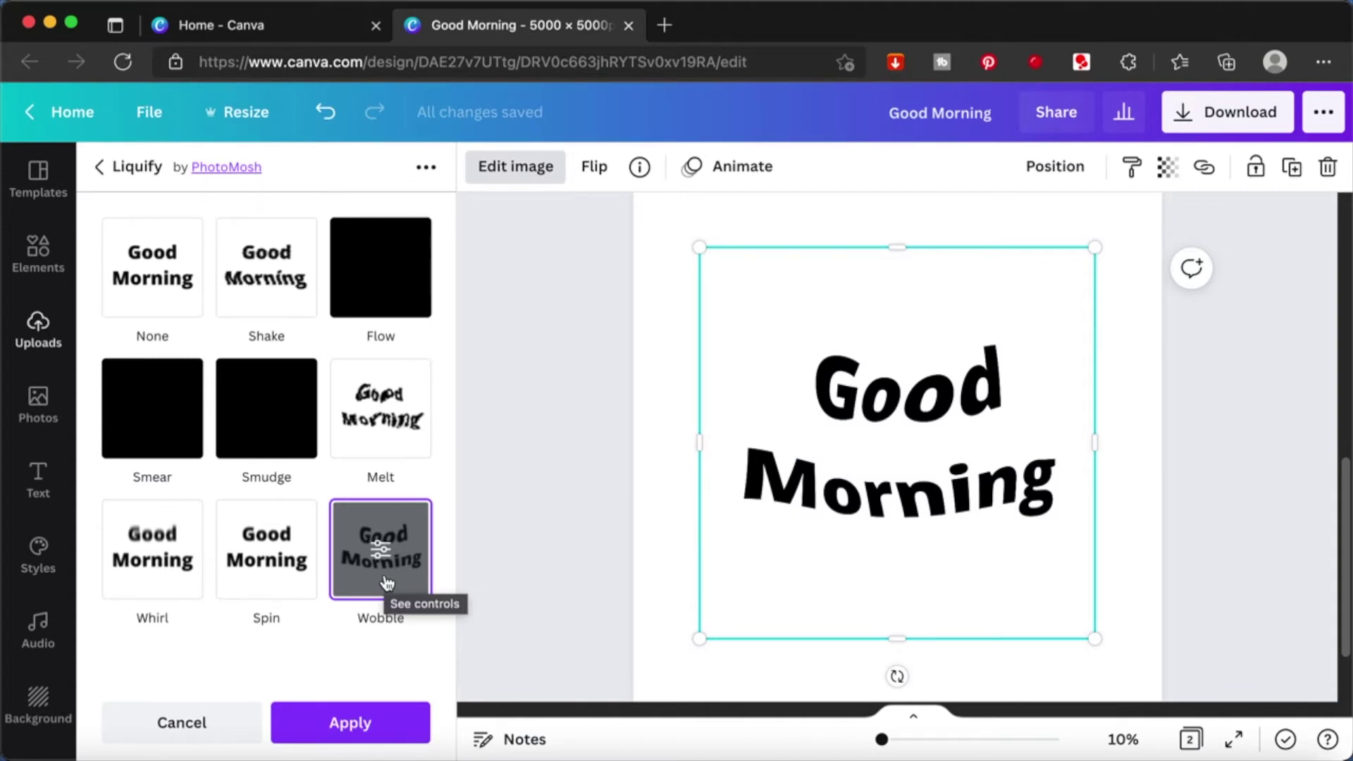
click(387, 583)
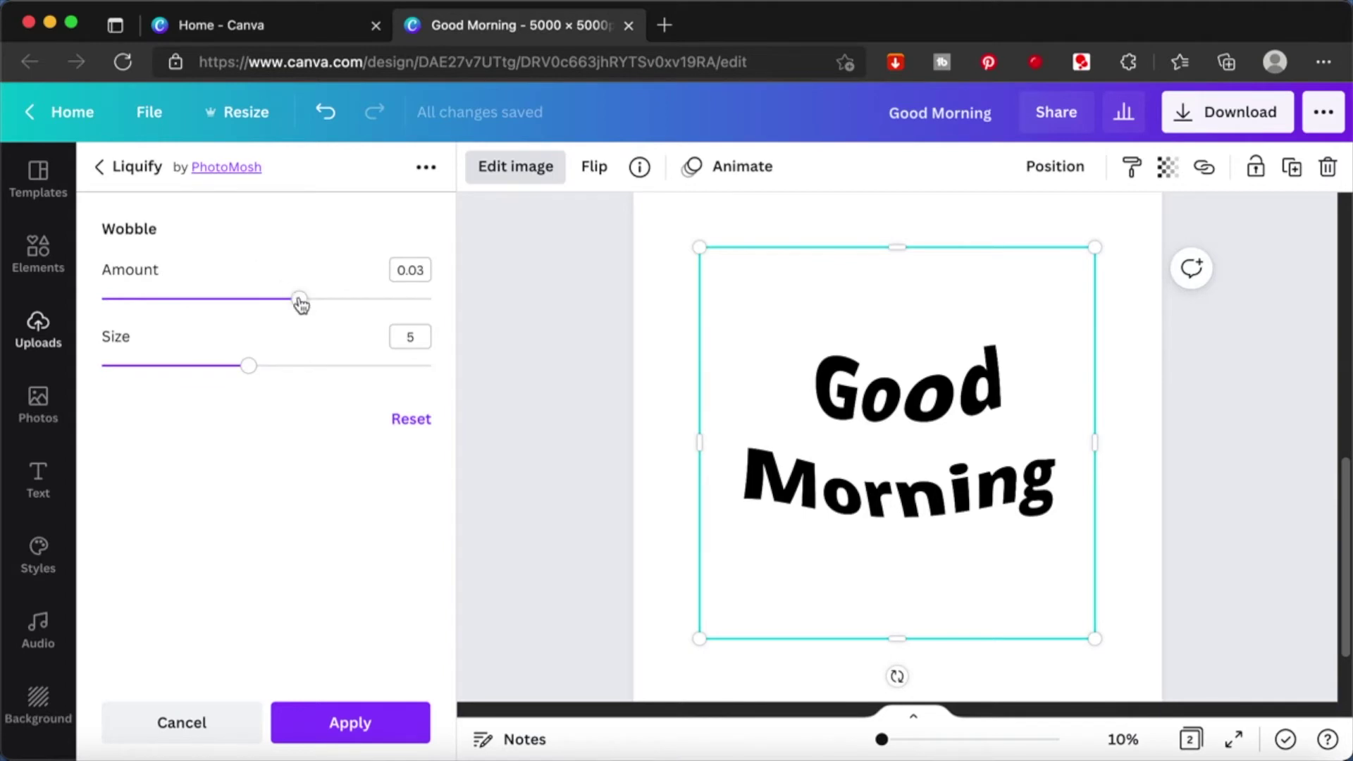
mouse_move(302, 303)
mouse_down()
mouse_move(411, 325)
mouse_move(310, 312)
mouse_move(347, 325)
mouse_up()
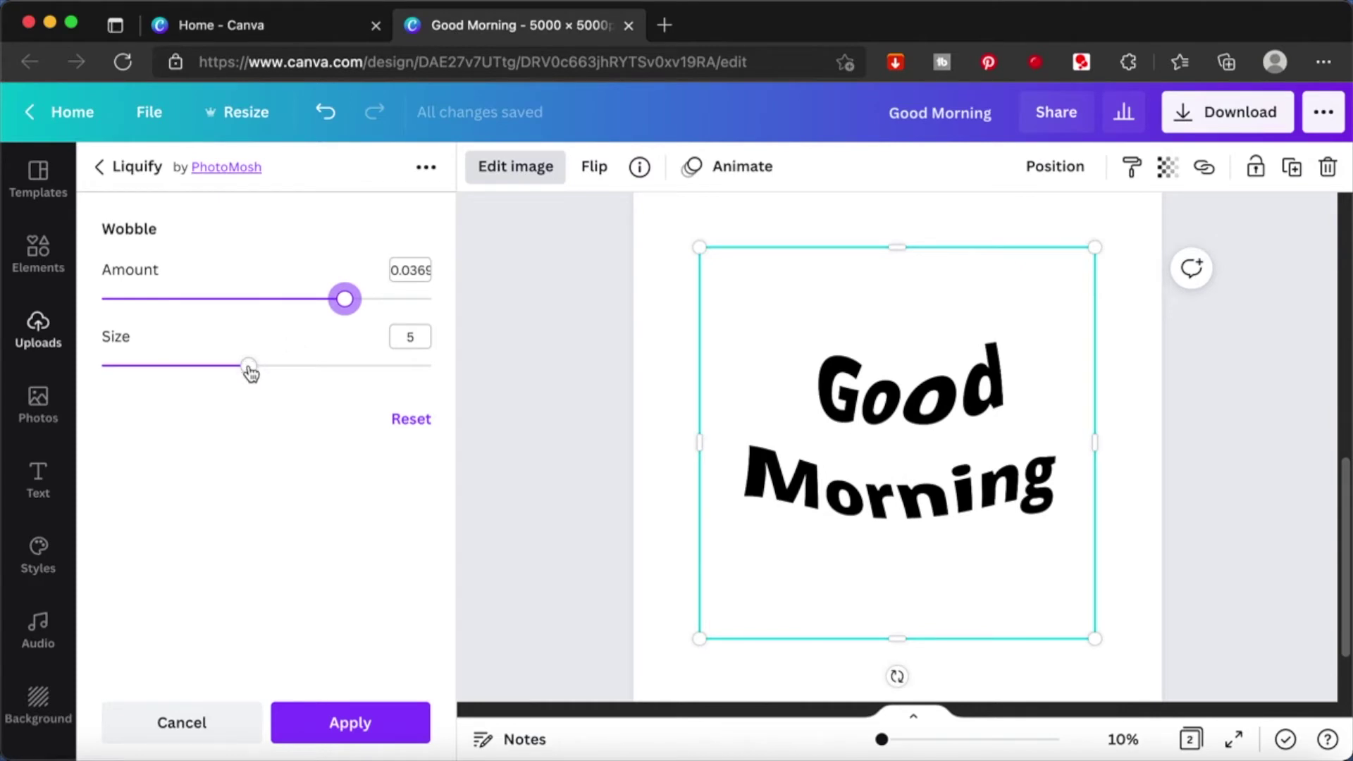
drag(250, 373, 357, 365)
Set the Wobble size to 8
double_click(421, 271)
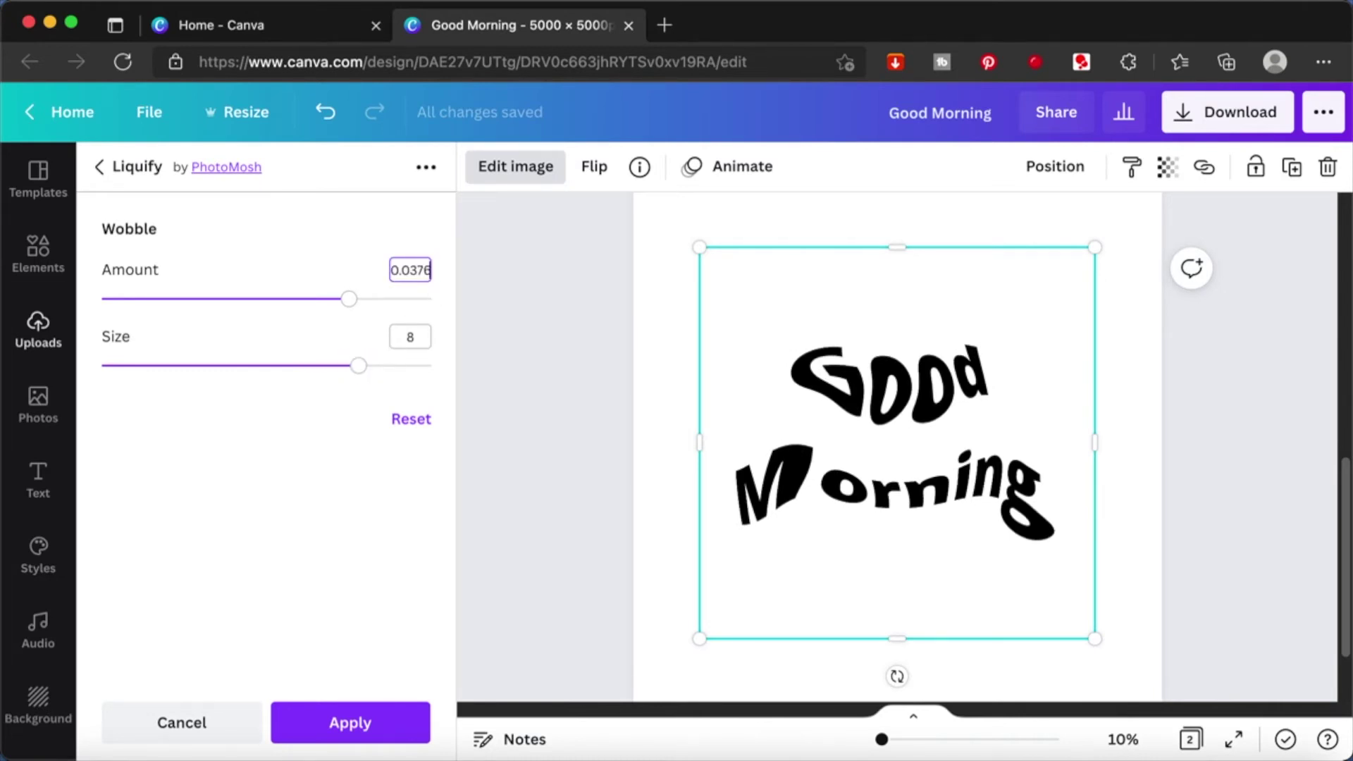
text(0.0385)
double_click(424, 336)
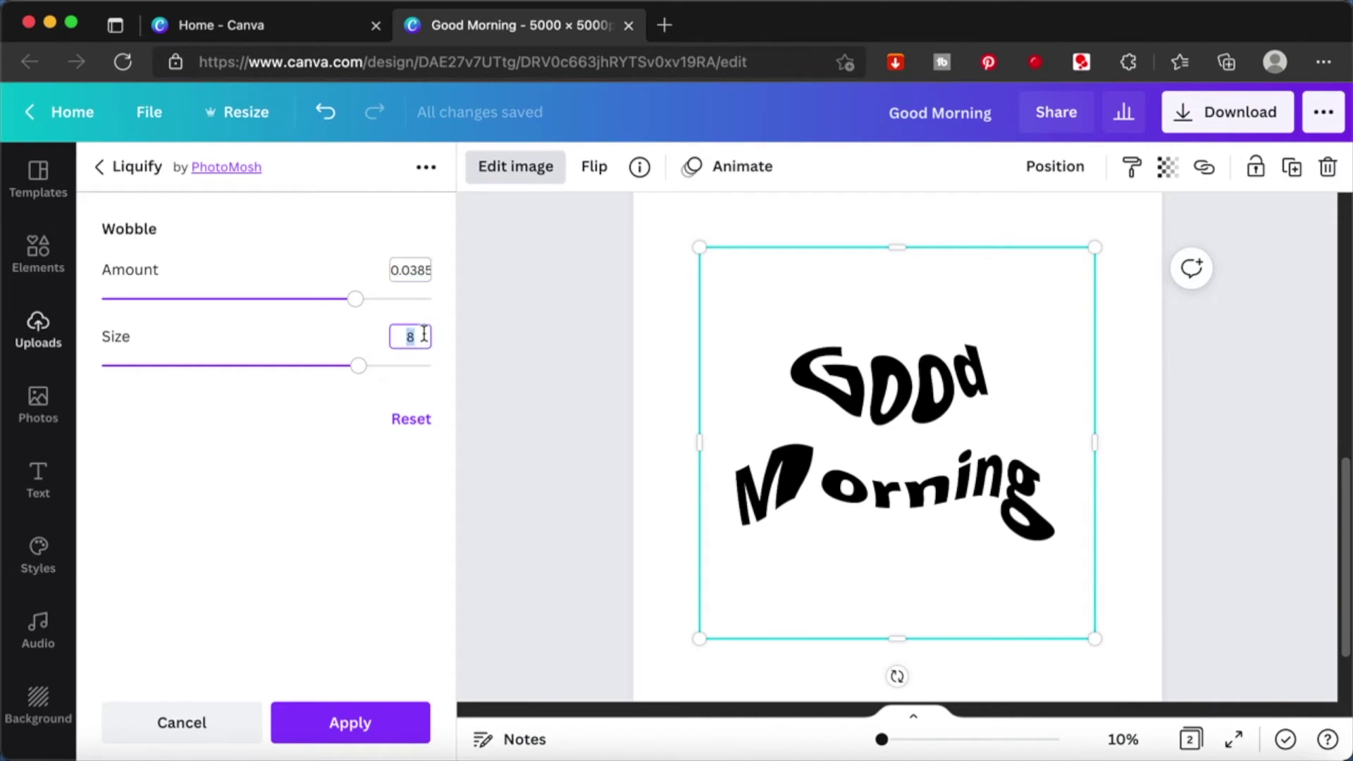
text(10)
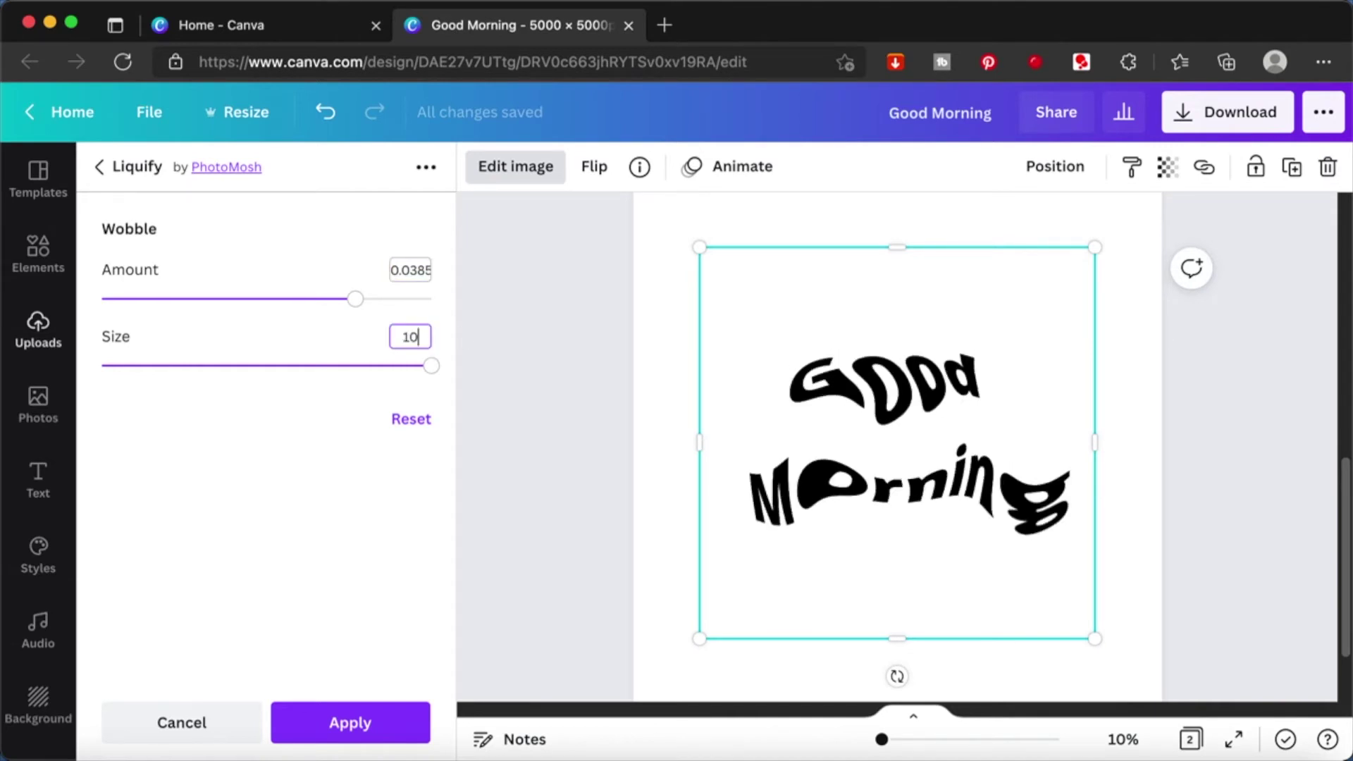
key(Down)
key(Down)
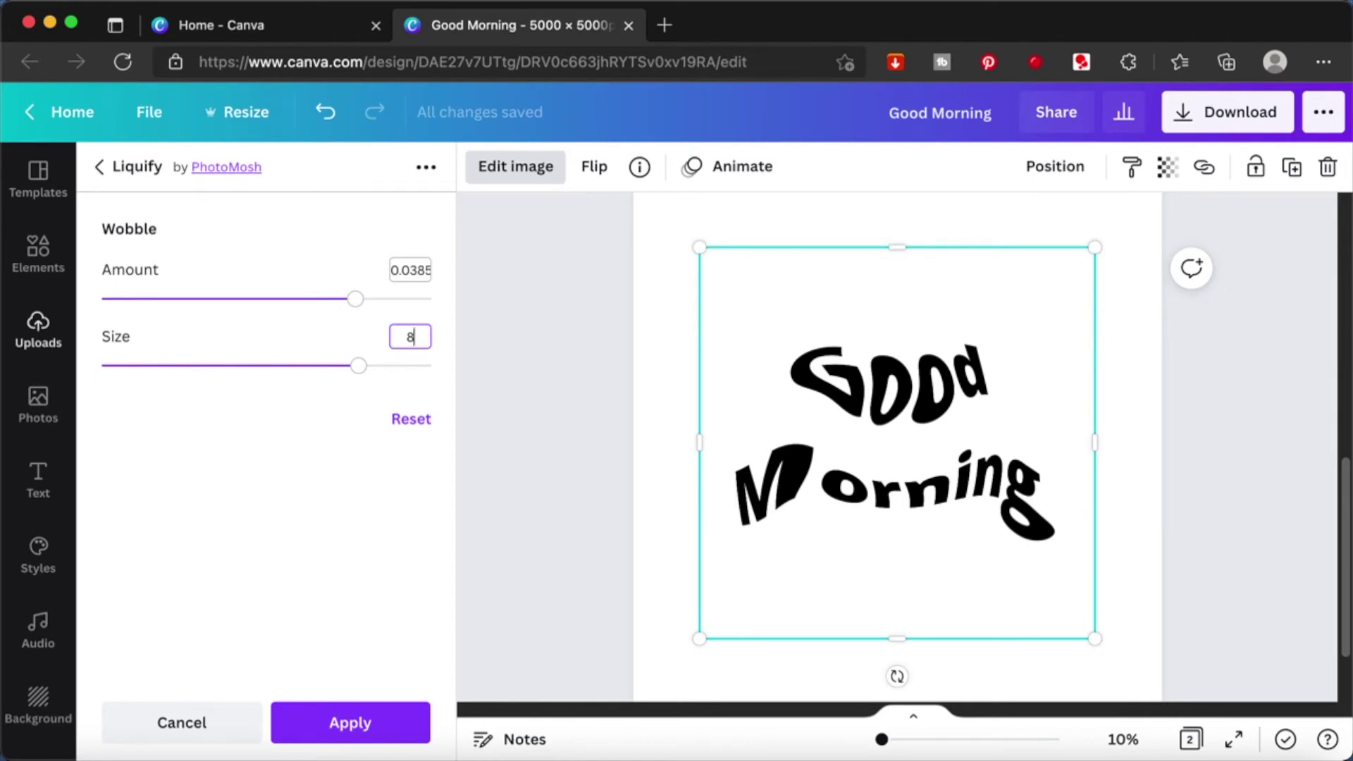
key(Down)
key(Up)
Tune the Wobble amount to about 0.03, keep size 8, and apply the effect
drag(355, 299, 486, 323)
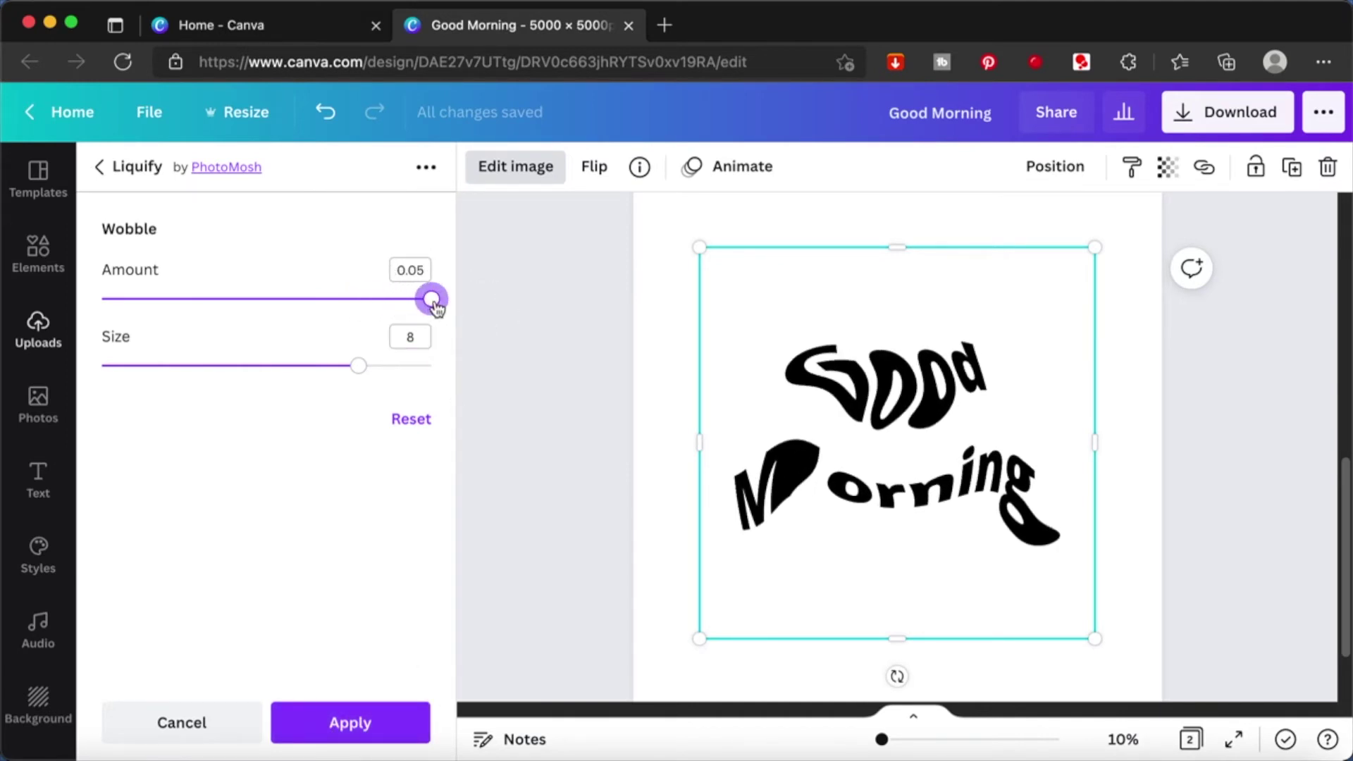
drag(431, 300, 341, 299)
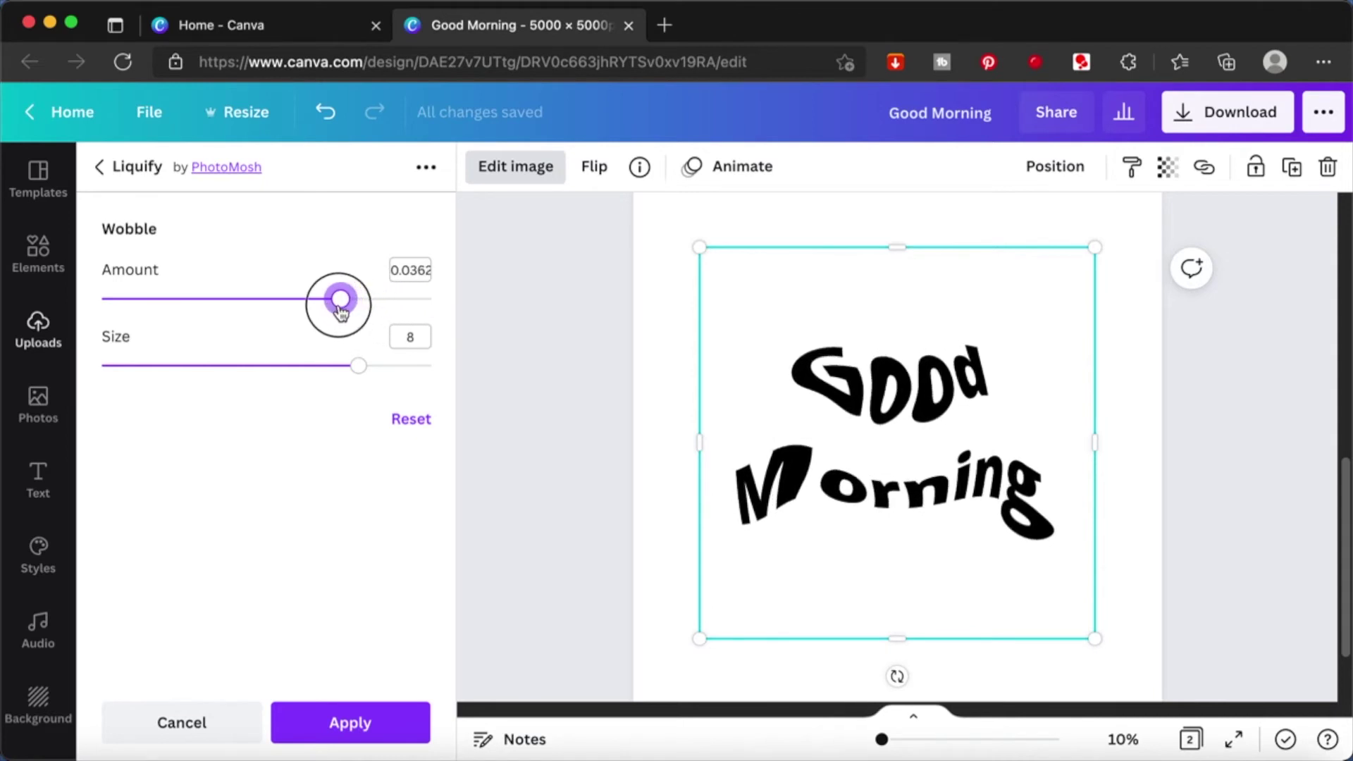
drag(341, 312, 310, 302)
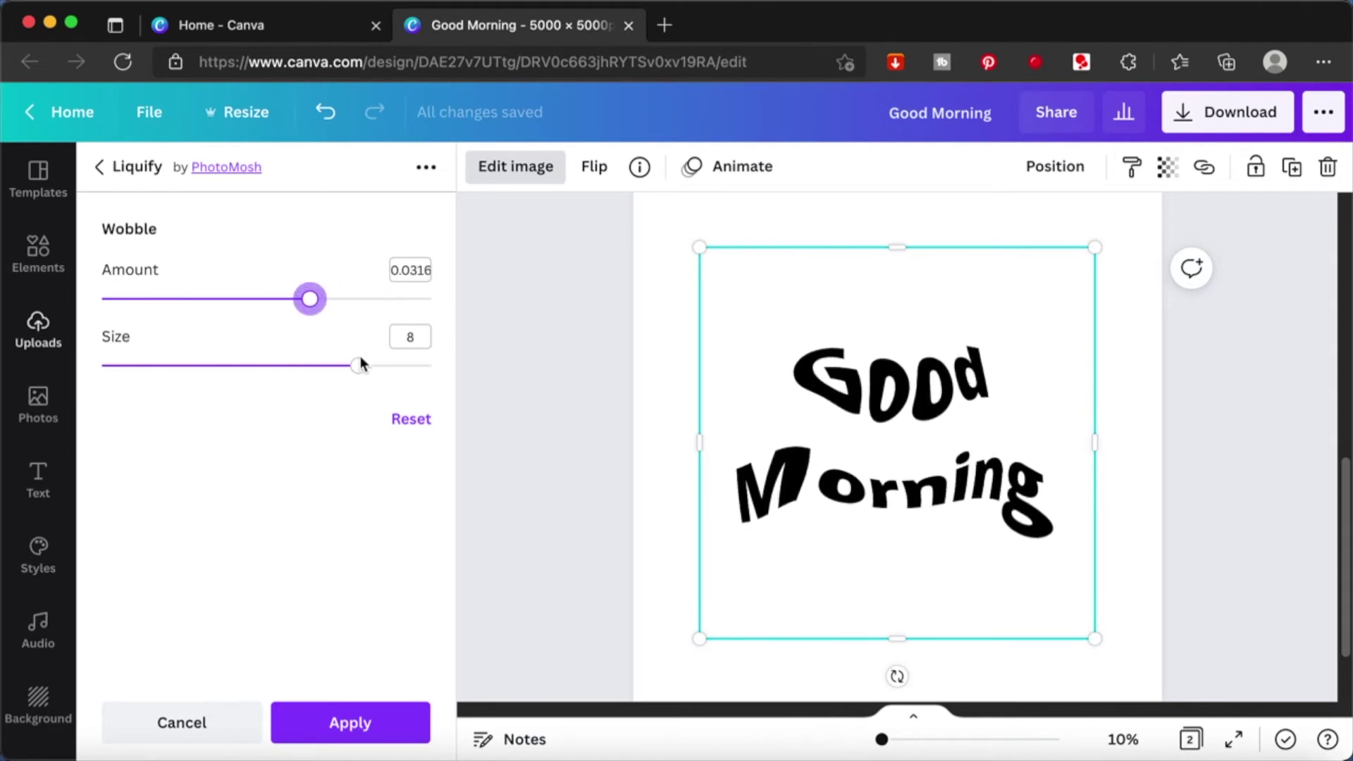
mouse_move(358, 366)
mouse_down()
mouse_move(99, 367)
mouse_move(289, 408)
mouse_up()
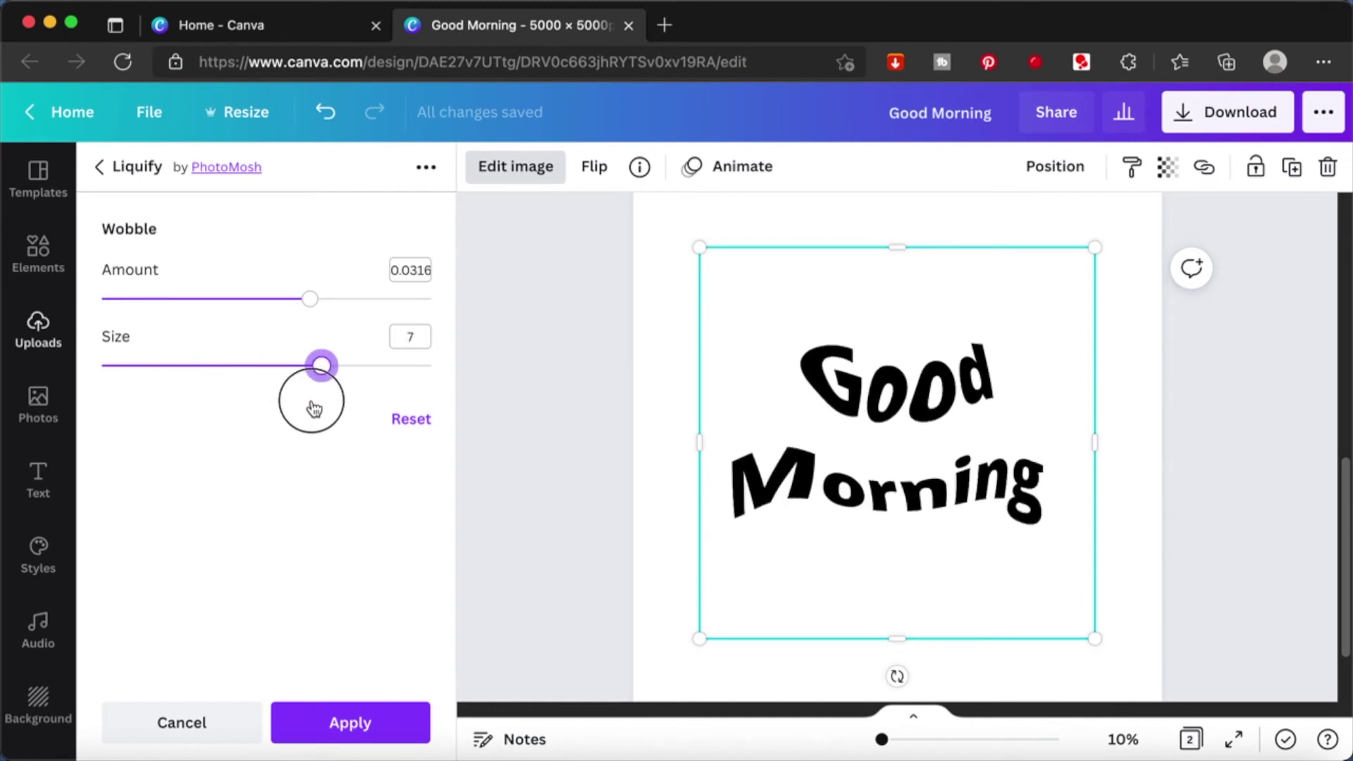
drag(314, 408, 363, 405)
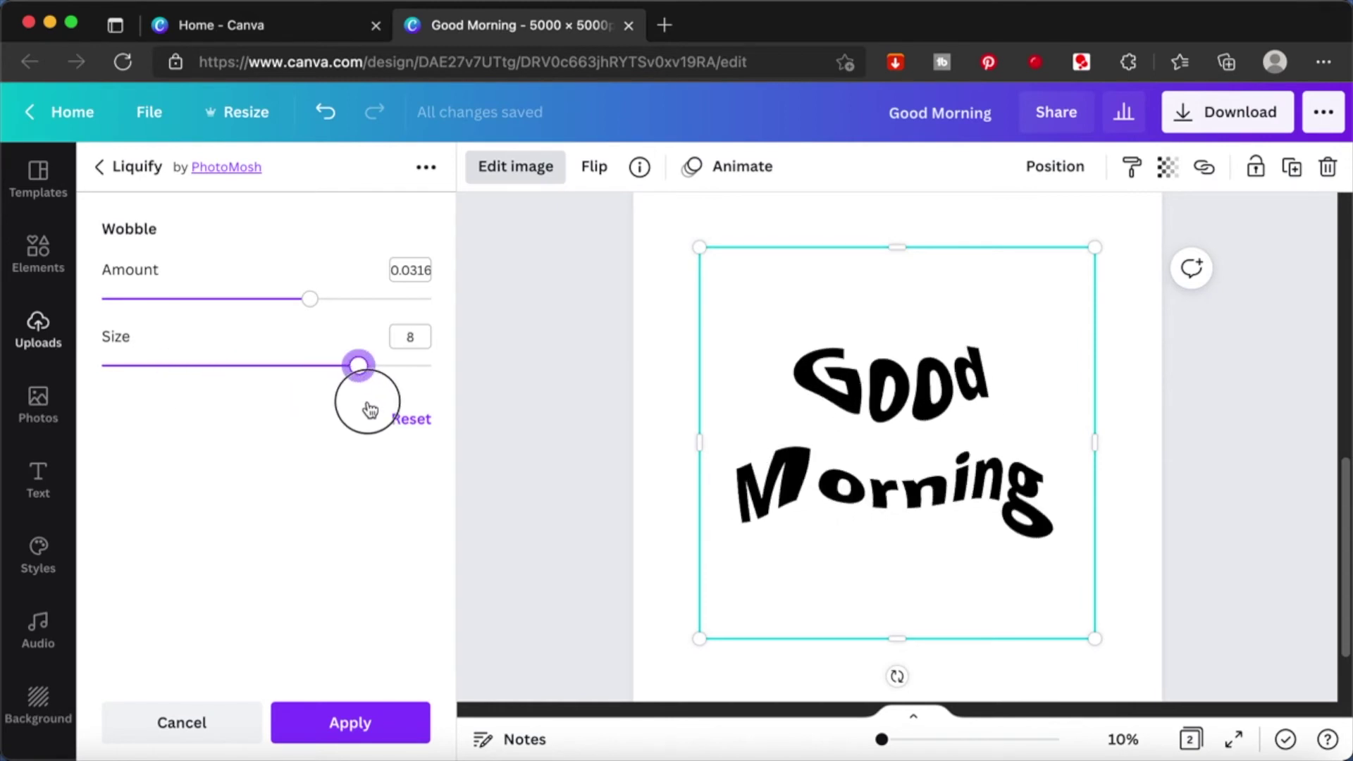
click(329, 725)
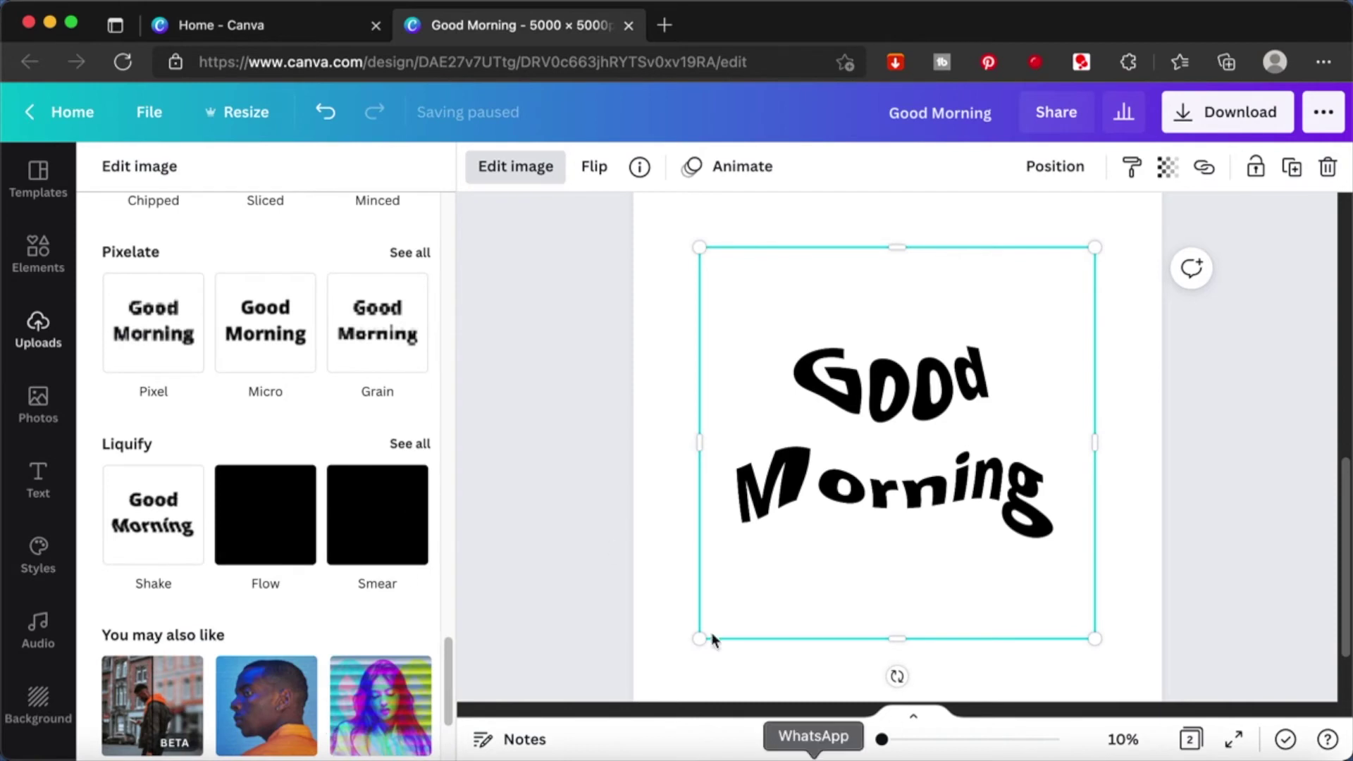
scroll(842, 521, down, 3)
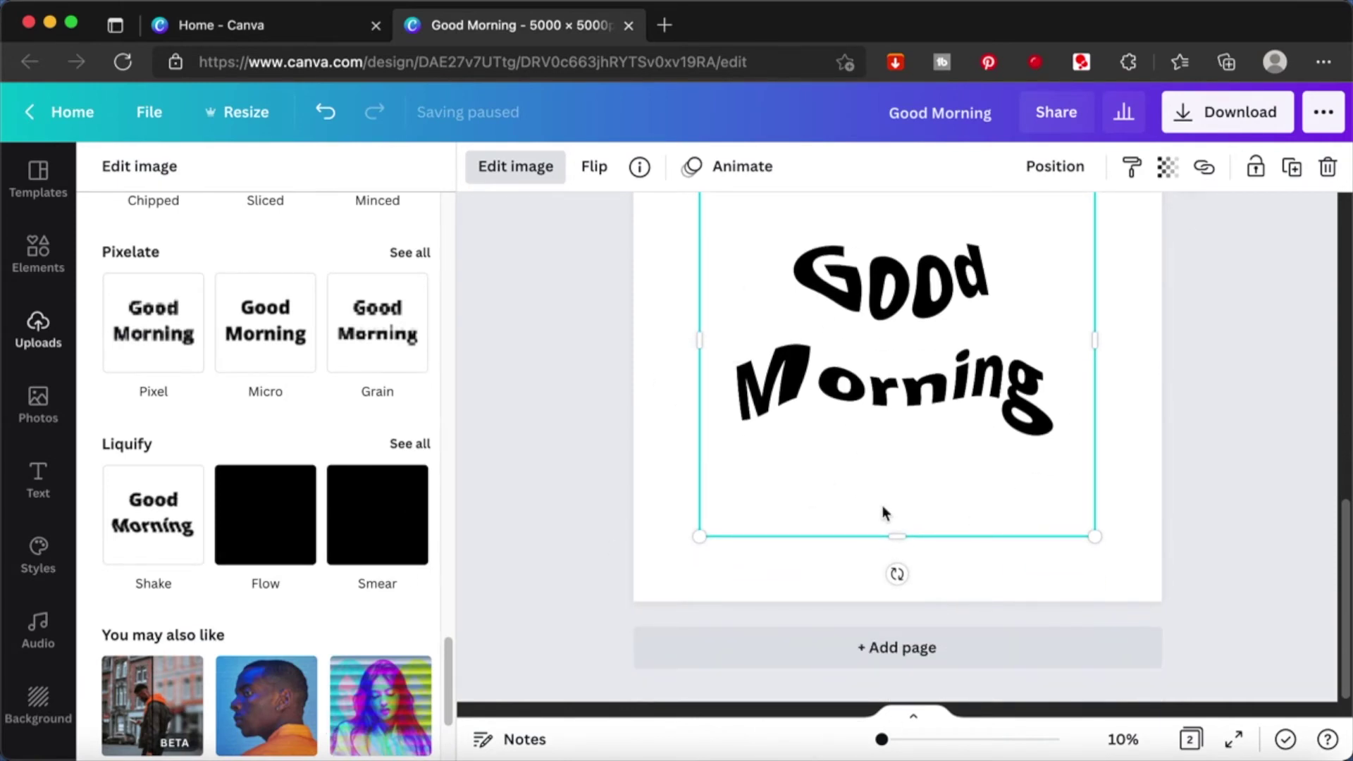
Add a new page and place the yellow HOPE drawing from Uploads on it
click(936, 667)
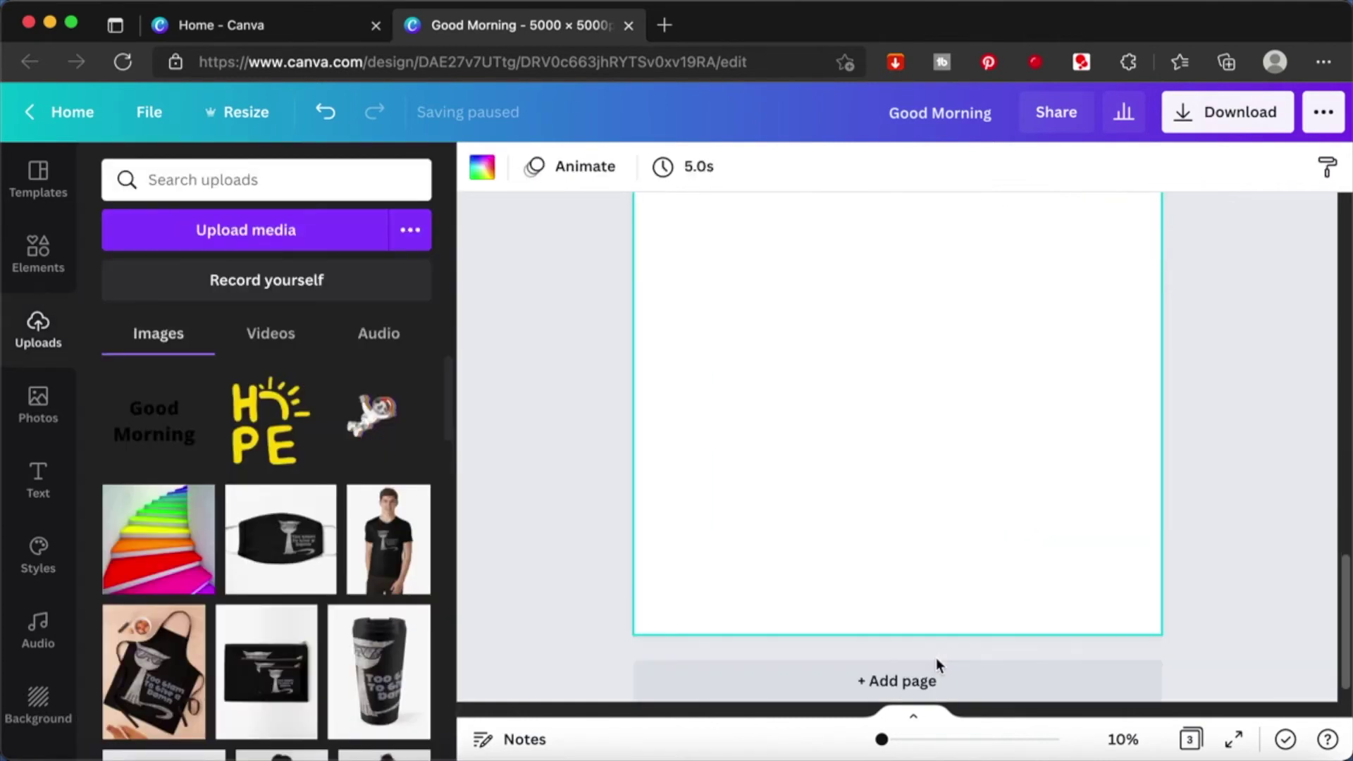
click(270, 421)
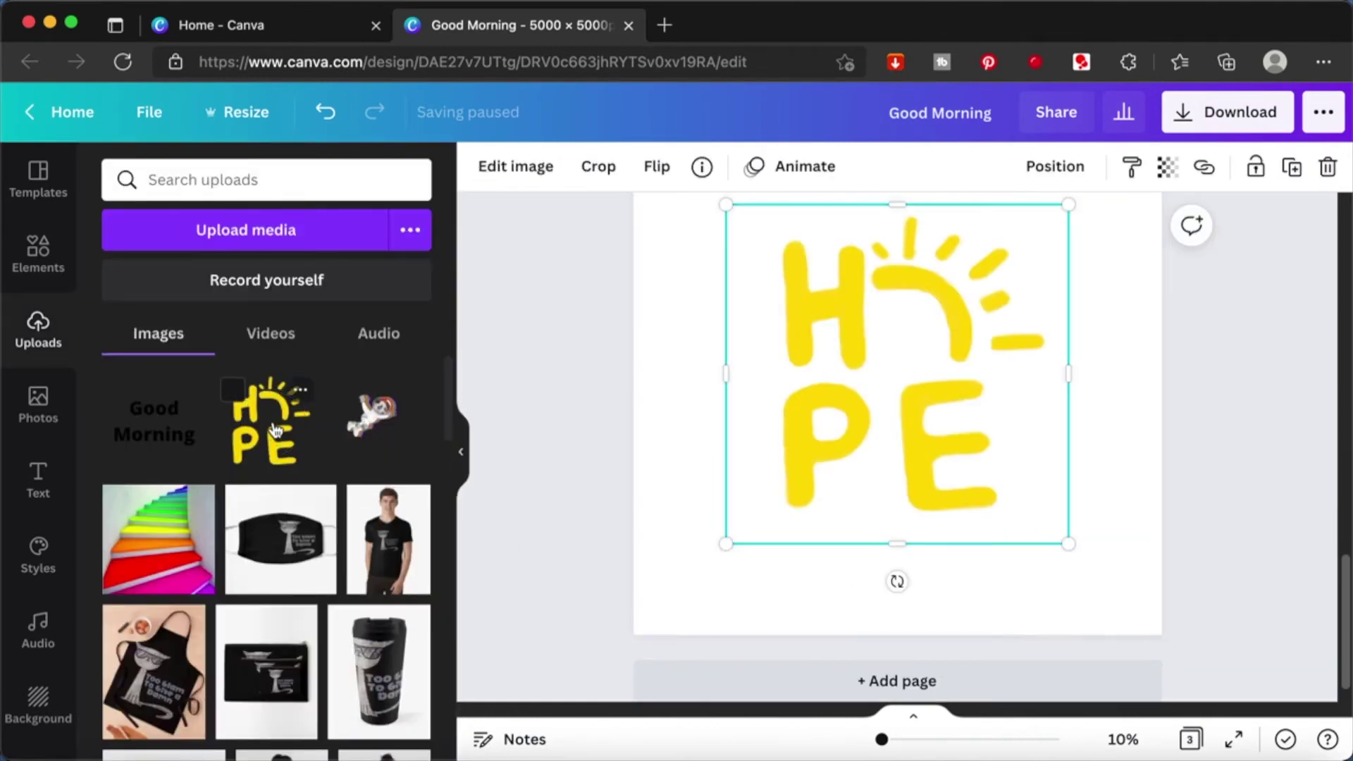
scroll(871, 437, up, 2)
scroll(872, 438, down, 2)
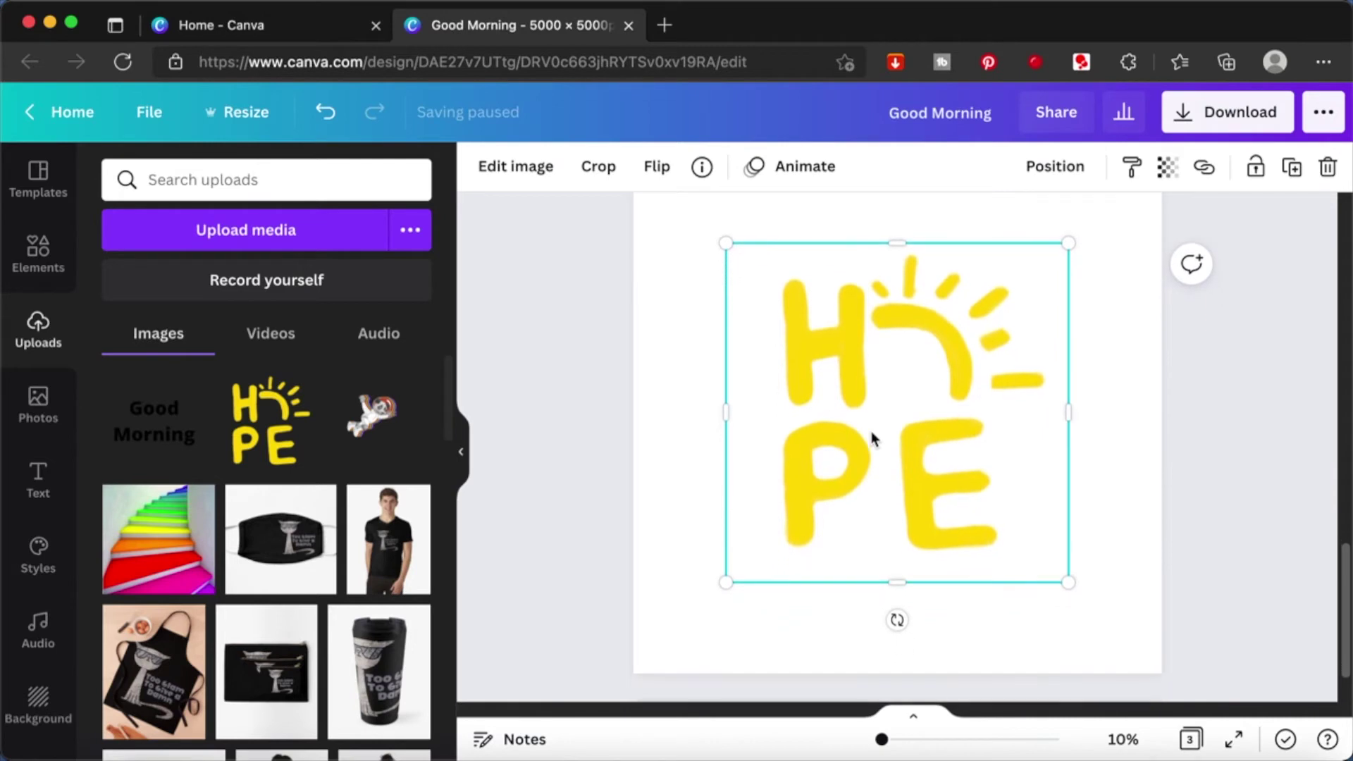
click(578, 367)
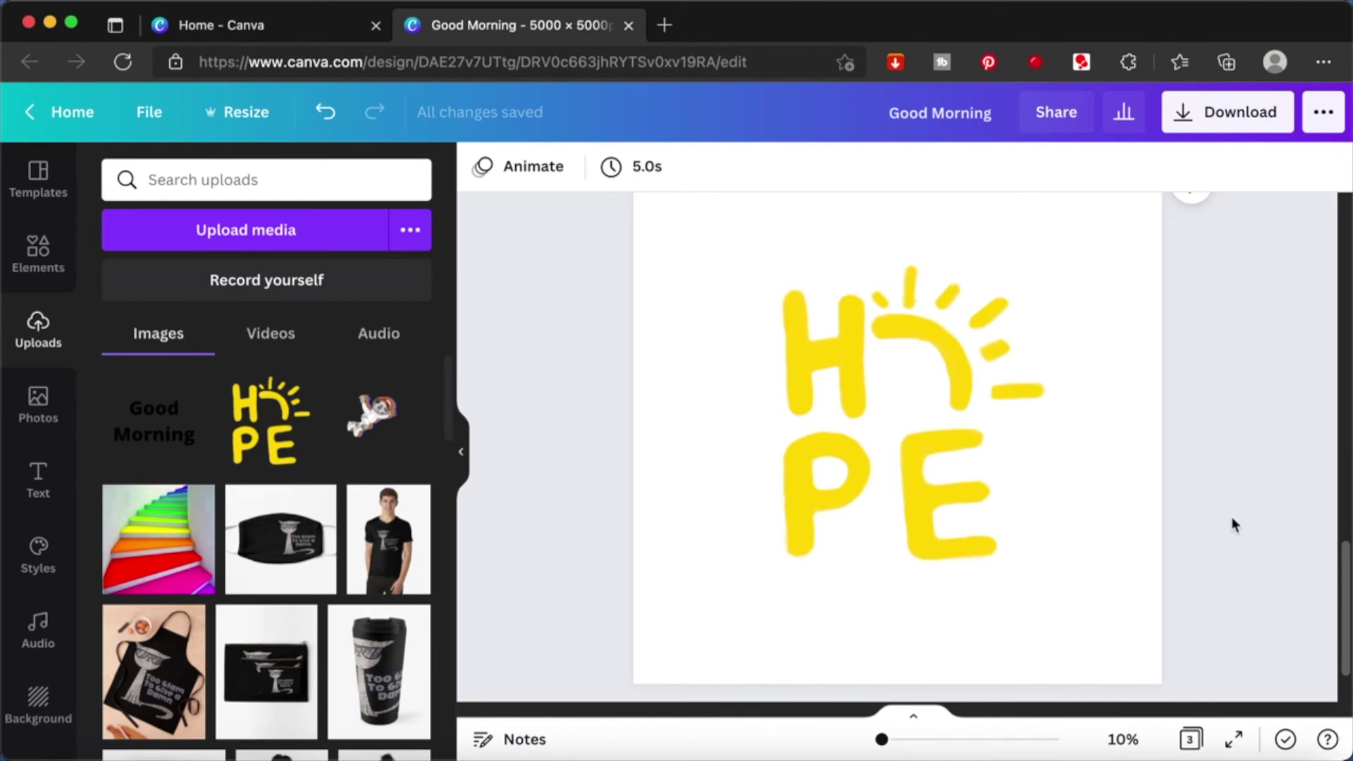
scroll(1271, 436, down, 2)
scroll(1271, 435, up, 4)
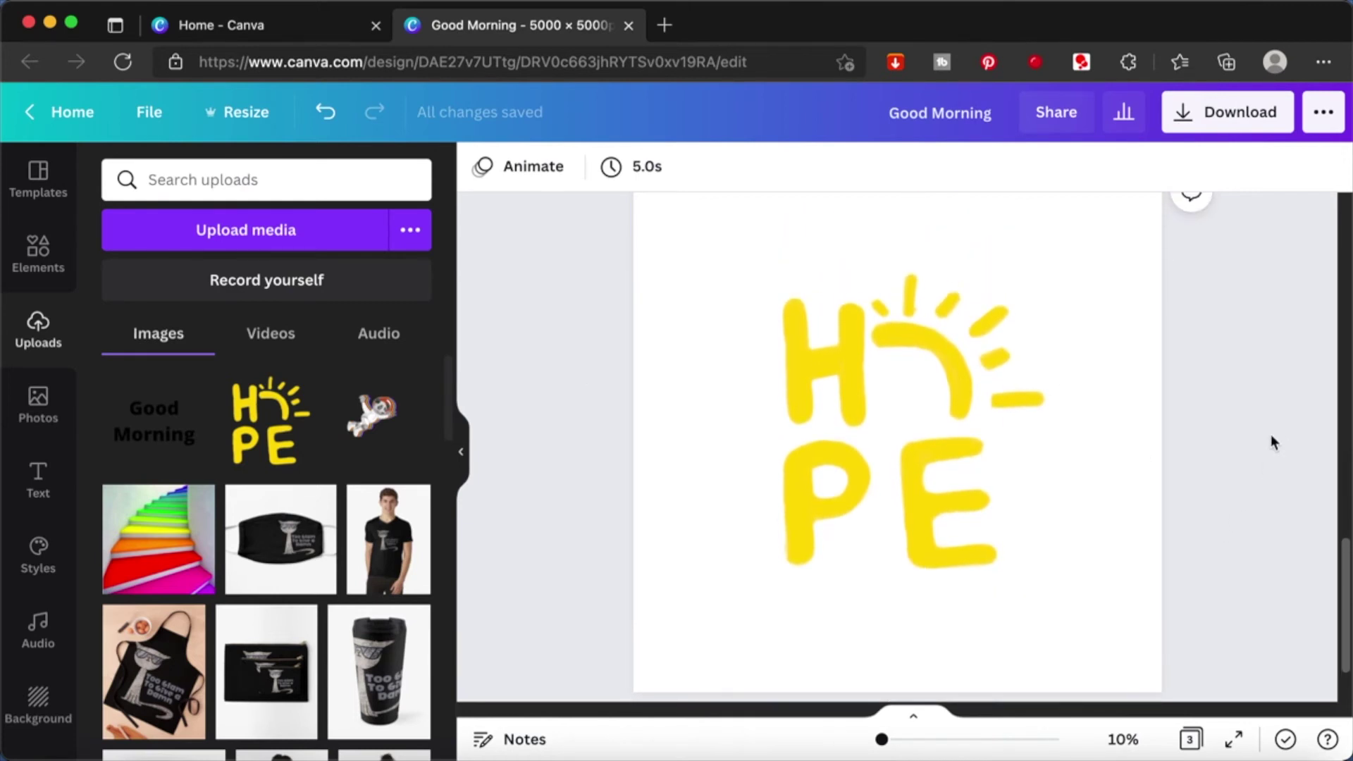
scroll(1272, 442, down, 2)
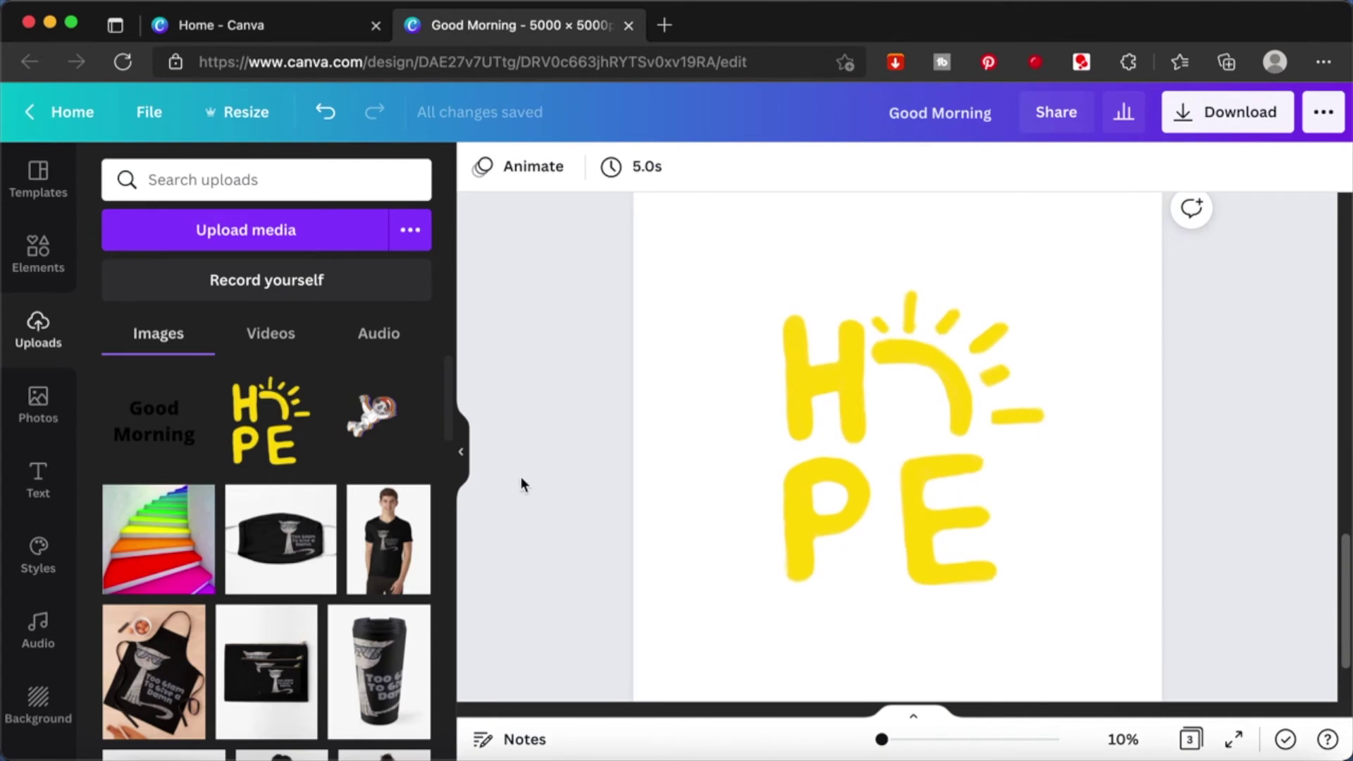
click(807, 429)
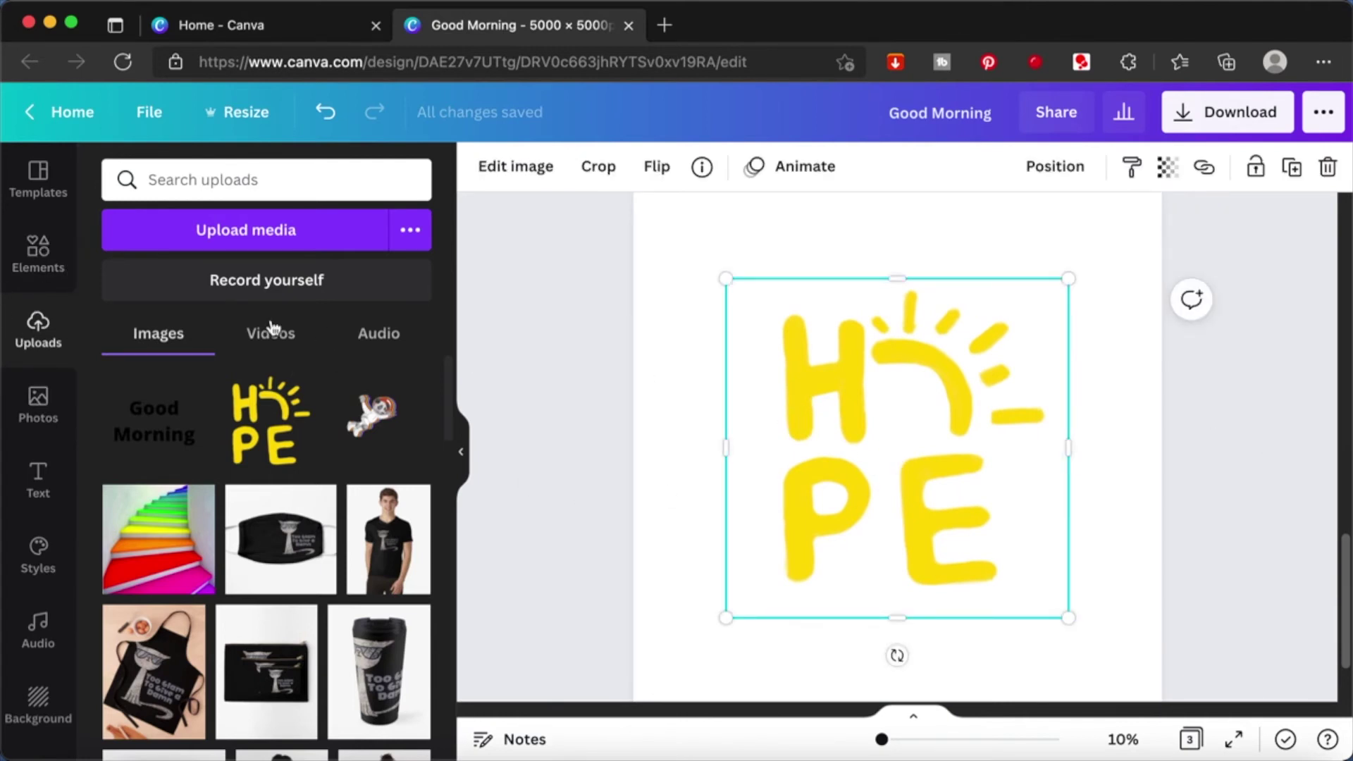
Apply a Liquify Wobble to the HOPE drawing with size 8 and amount about 0.03
click(503, 171)
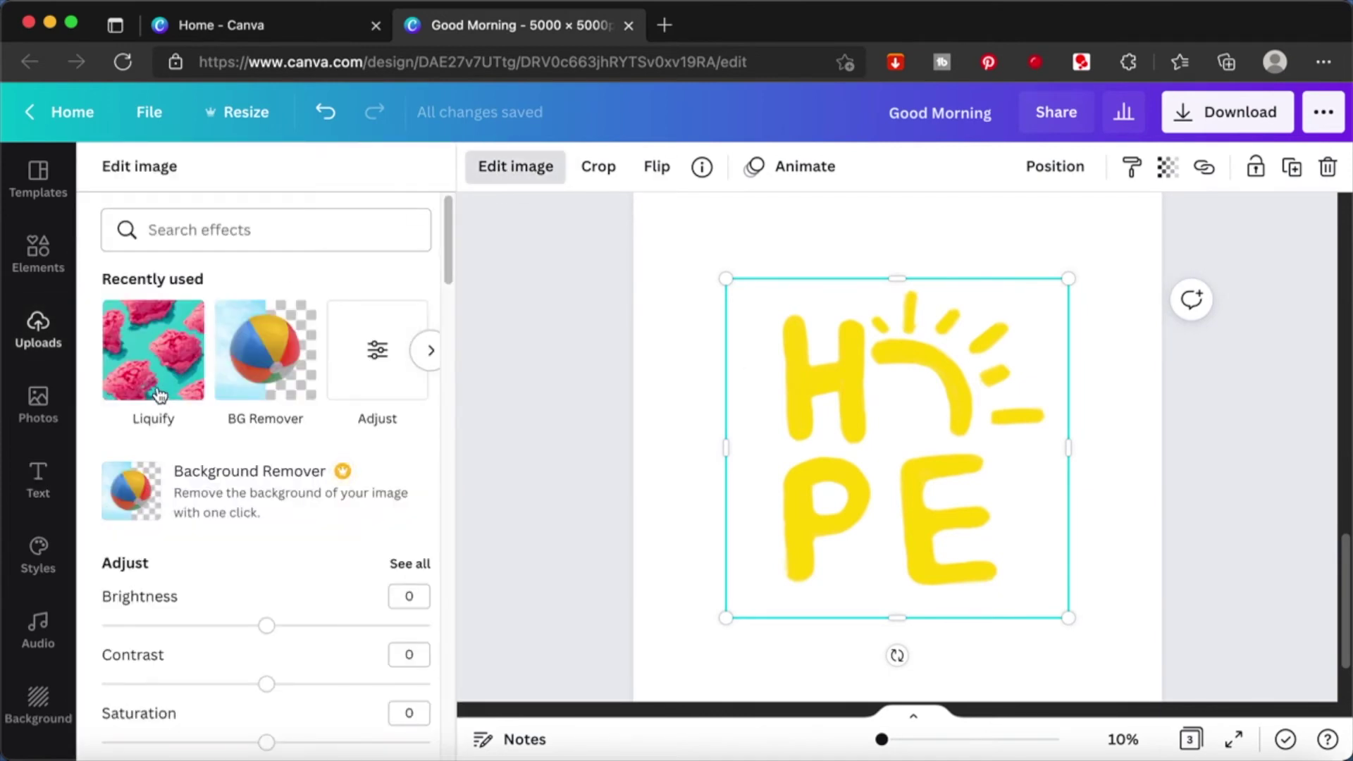
click(157, 392)
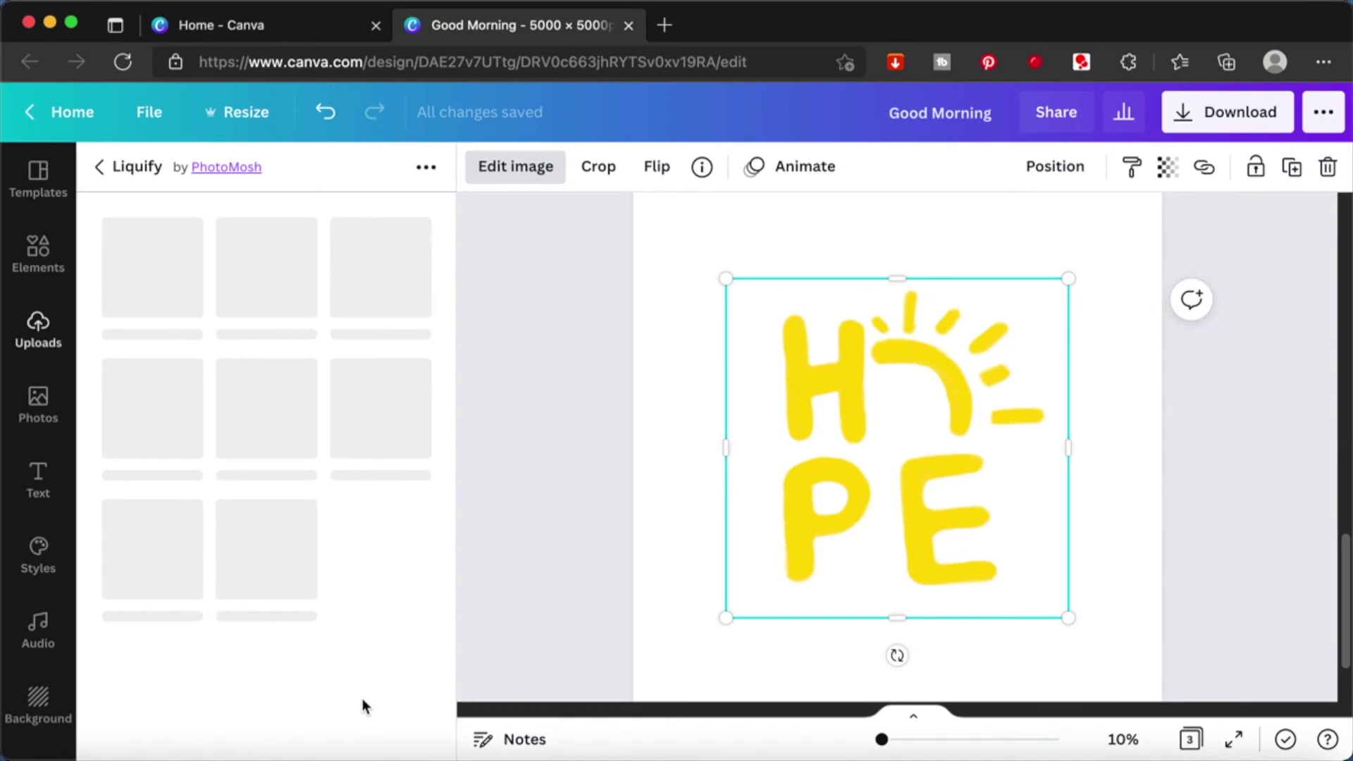
click(392, 542)
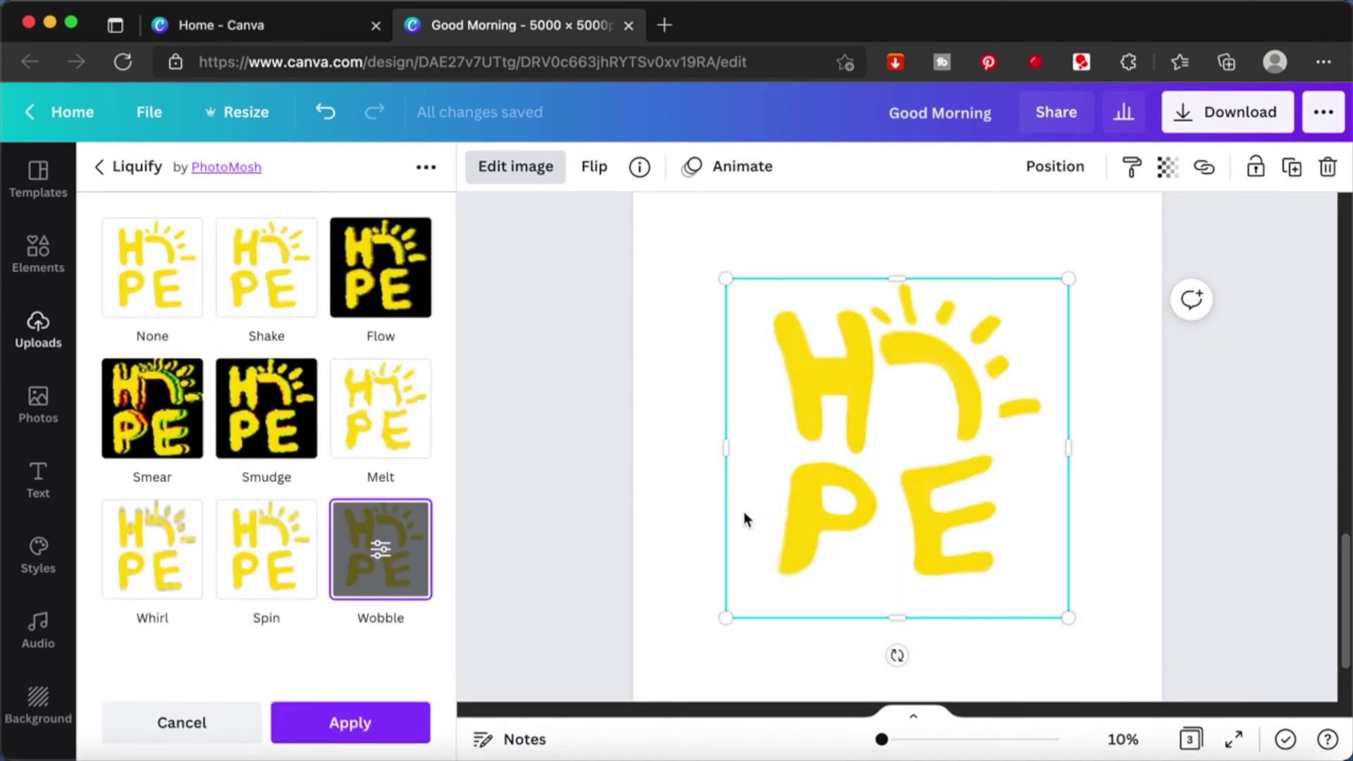
click(378, 549)
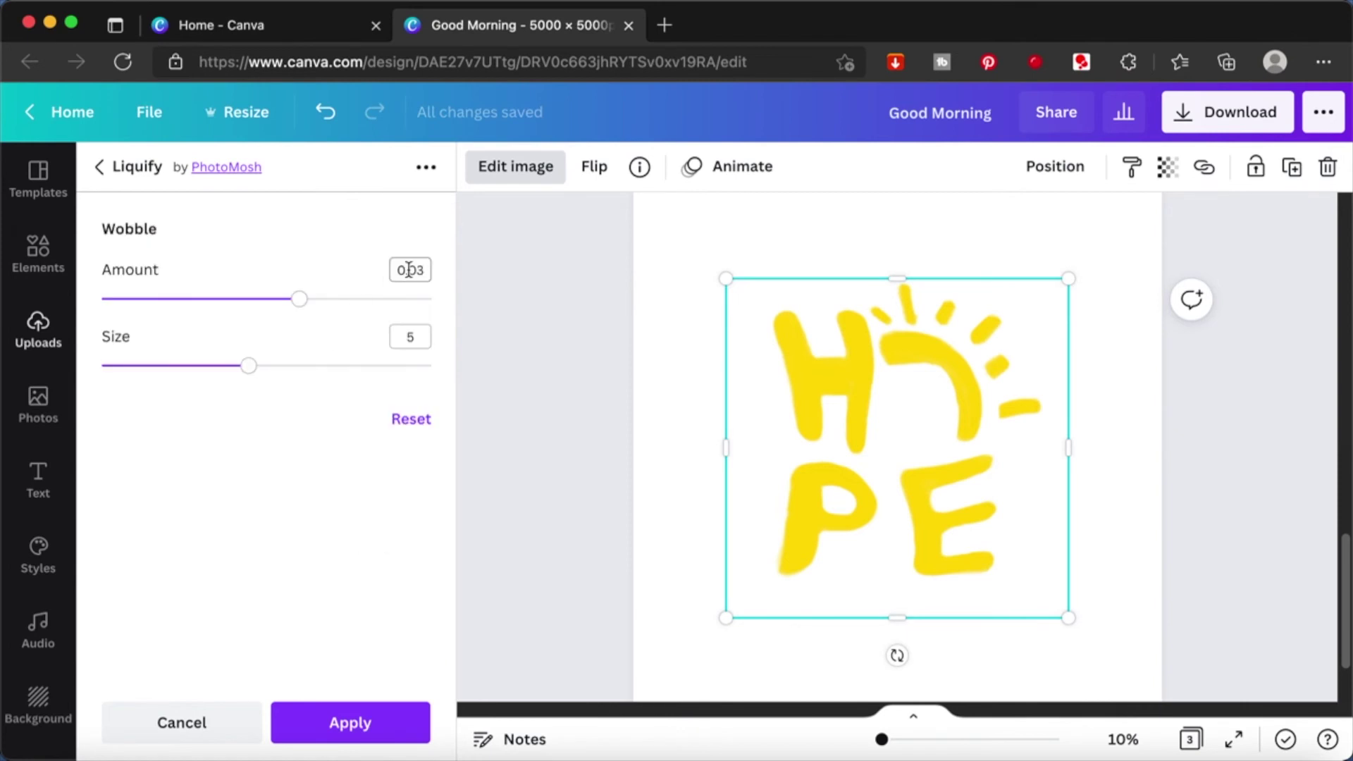
drag(250, 368, 360, 366)
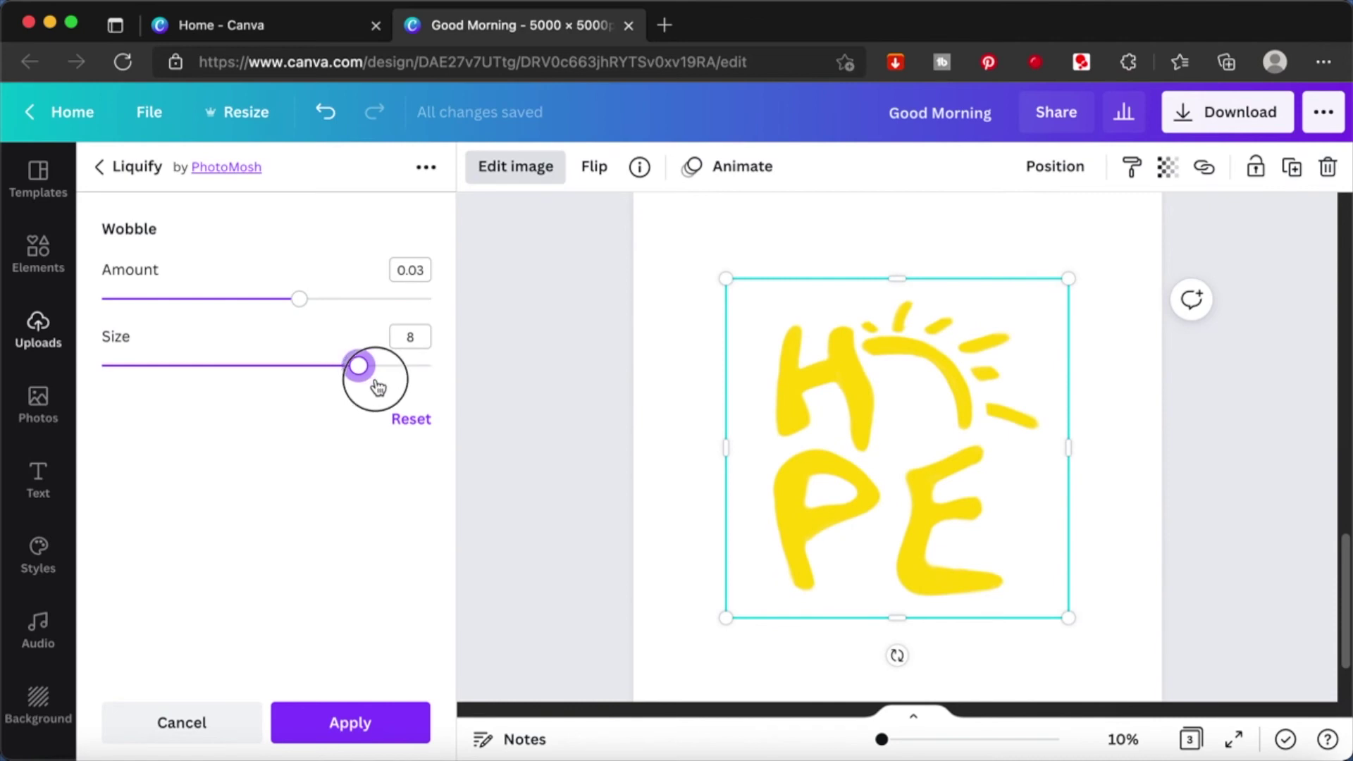
drag(362, 384, 395, 366)
mouse_move(299, 306)
mouse_down()
mouse_move(412, 329)
mouse_move(343, 341)
mouse_move(432, 368)
mouse_move(337, 383)
mouse_move(358, 384)
mouse_up()
mouse_move(338, 299)
mouse_down()
mouse_move(281, 302)
mouse_move(310, 313)
mouse_up()
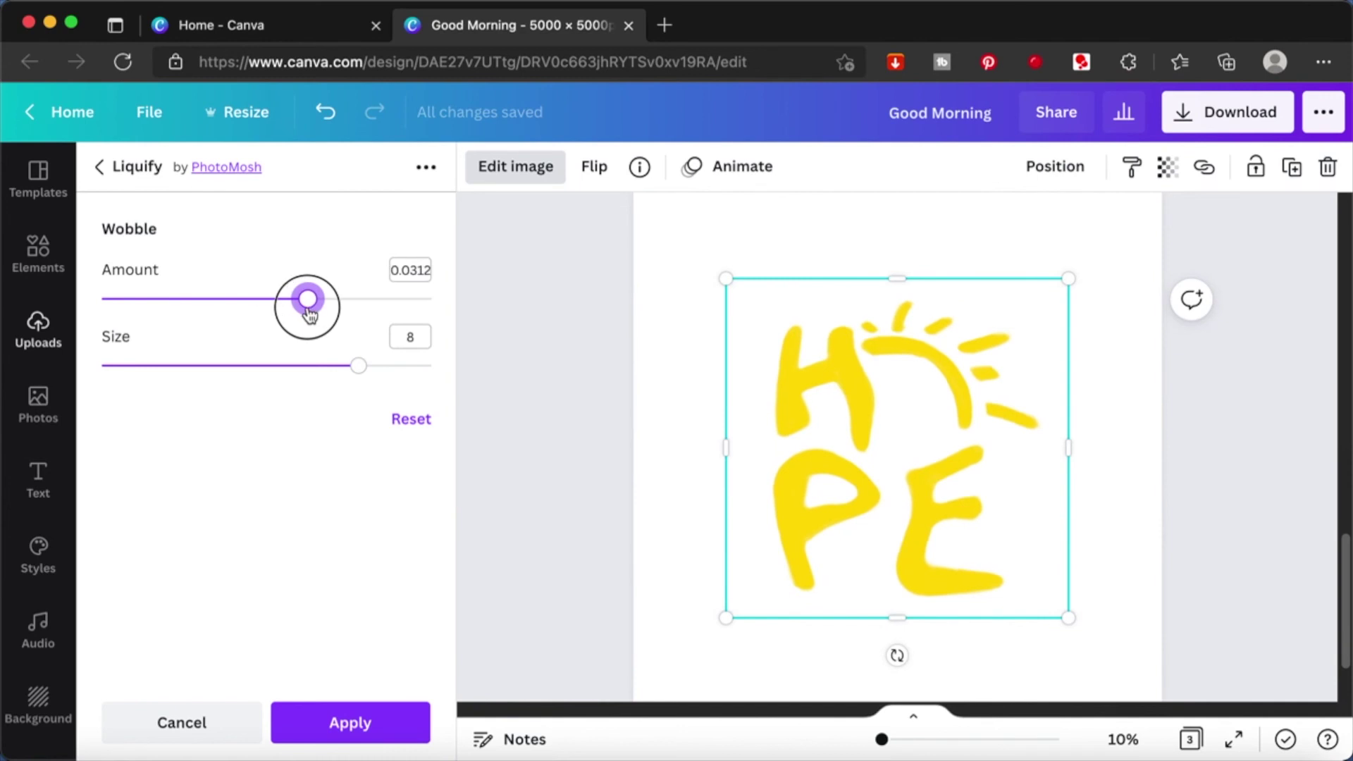
click(383, 719)
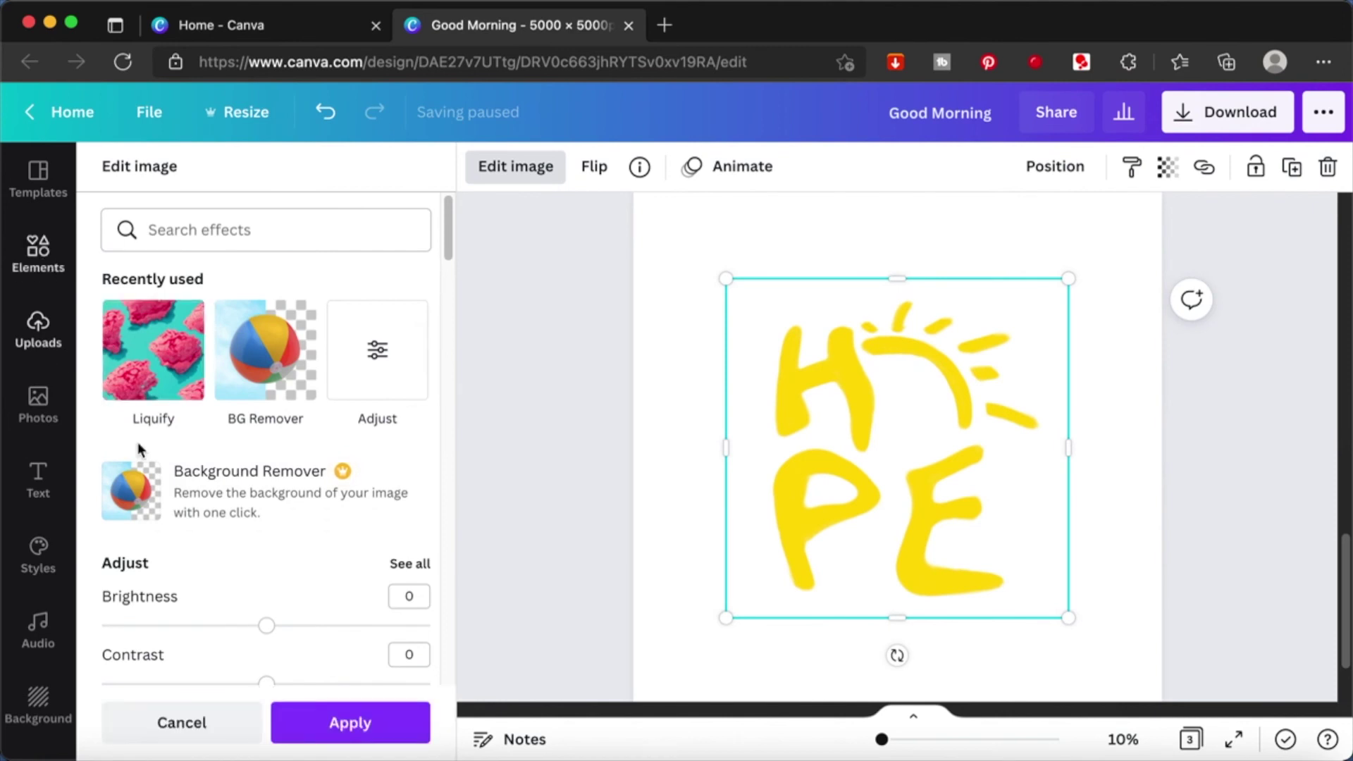
Search Elements for 'blue blob' and add the blue cloud blob to the page
click(43, 270)
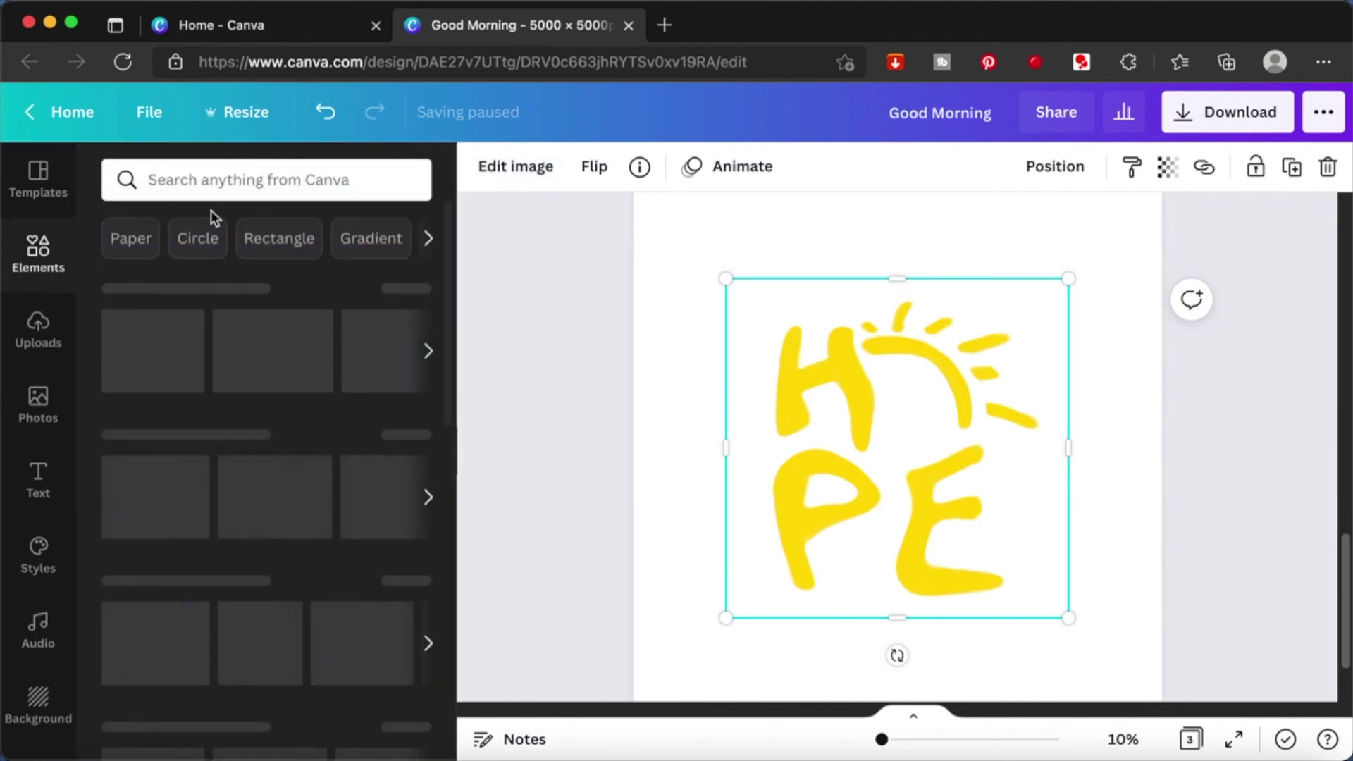
click(217, 179)
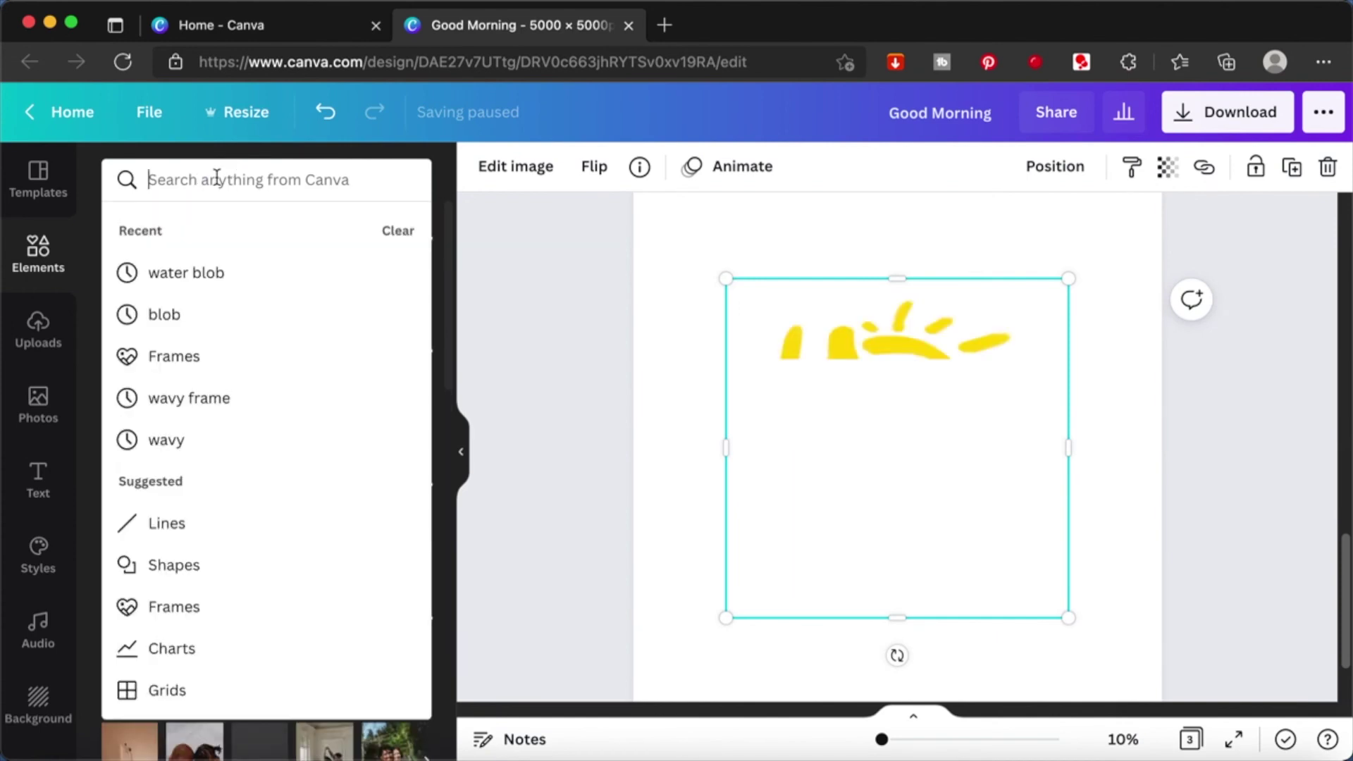
text(blue blo)
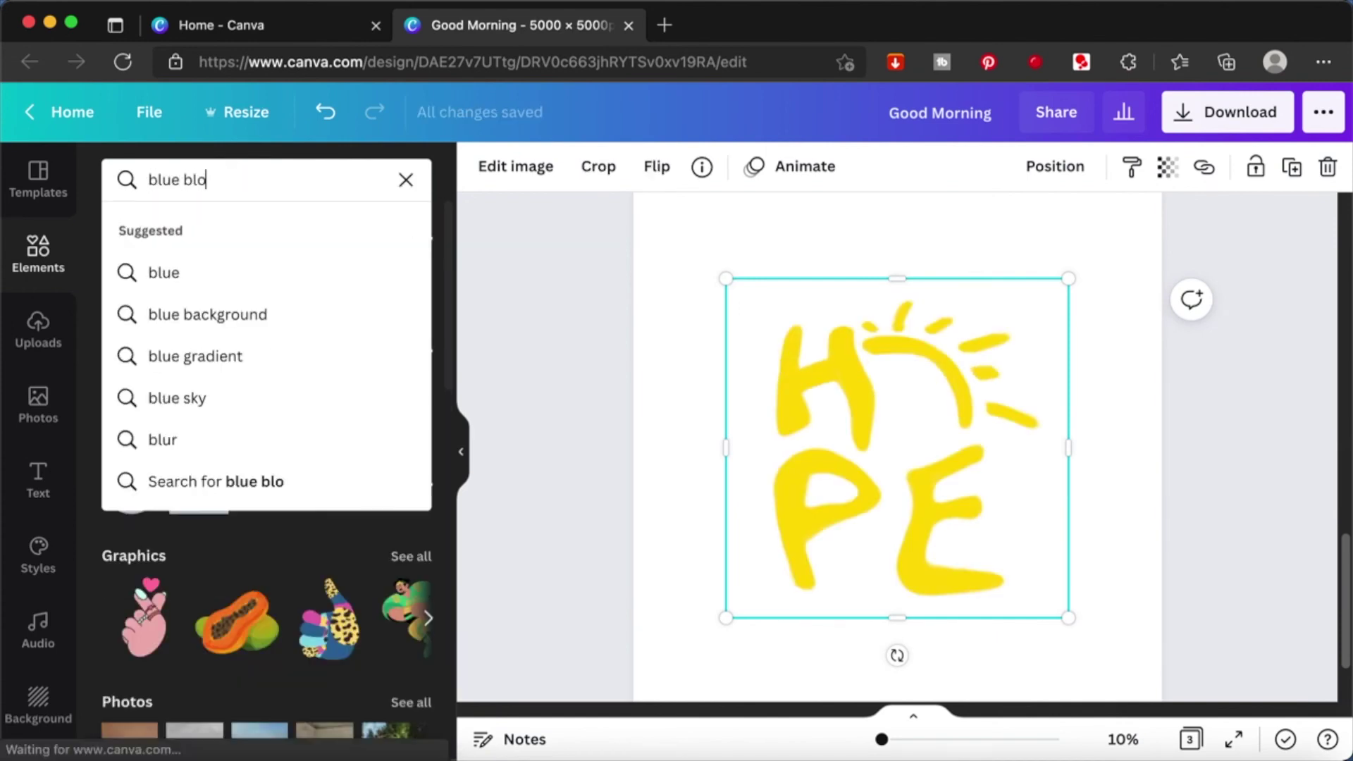
text(n)
key(BackSpace)
text(b)
key(Return)
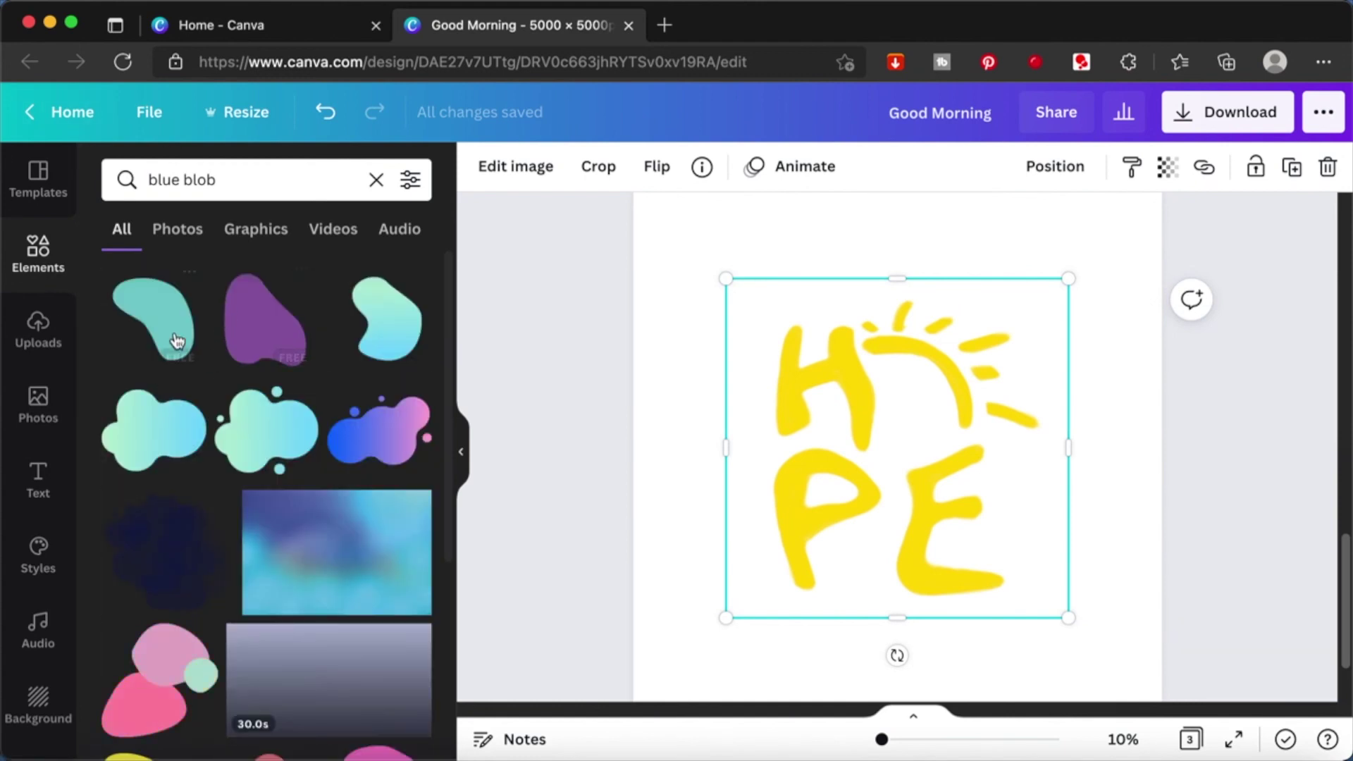
click(164, 429)
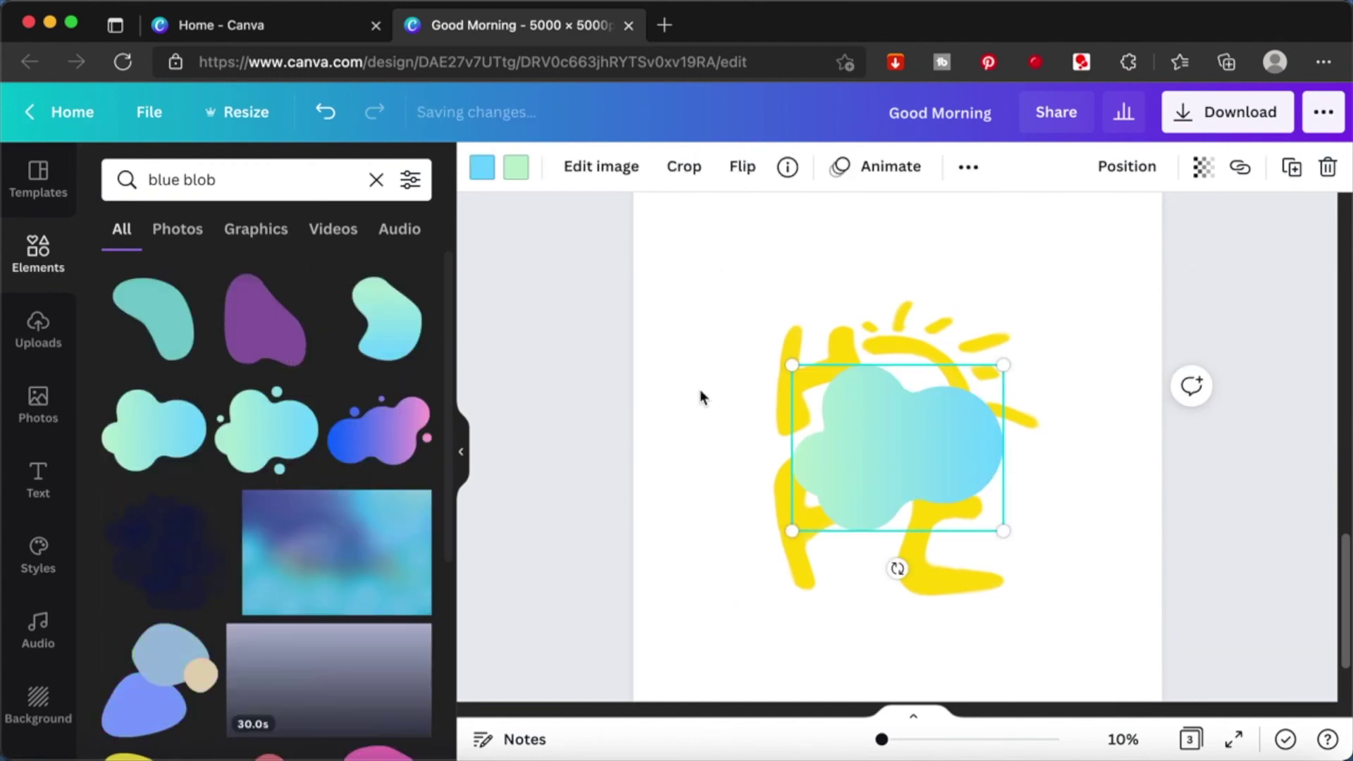
Send the blue blob to the back, behind the HOPE lettering
right_click(904, 434)
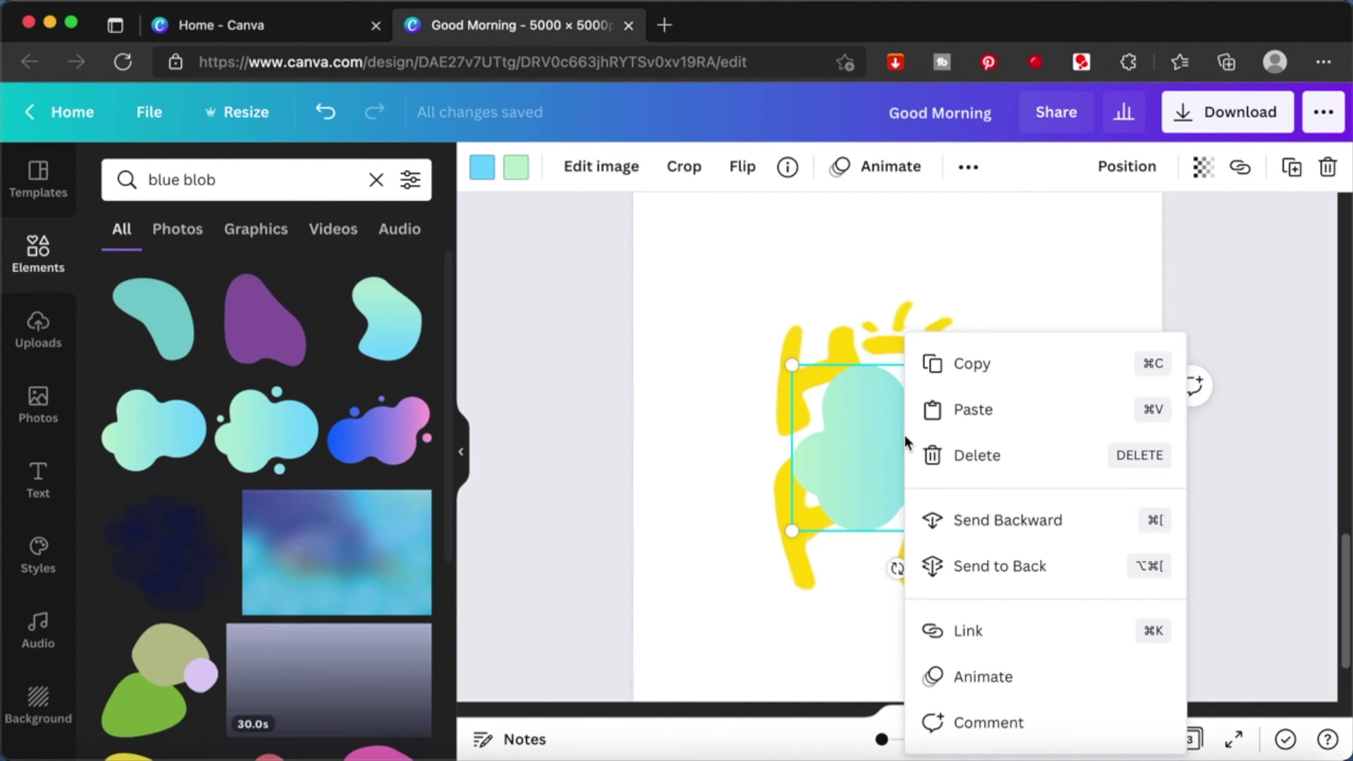
click(1039, 567)
click(1110, 416)
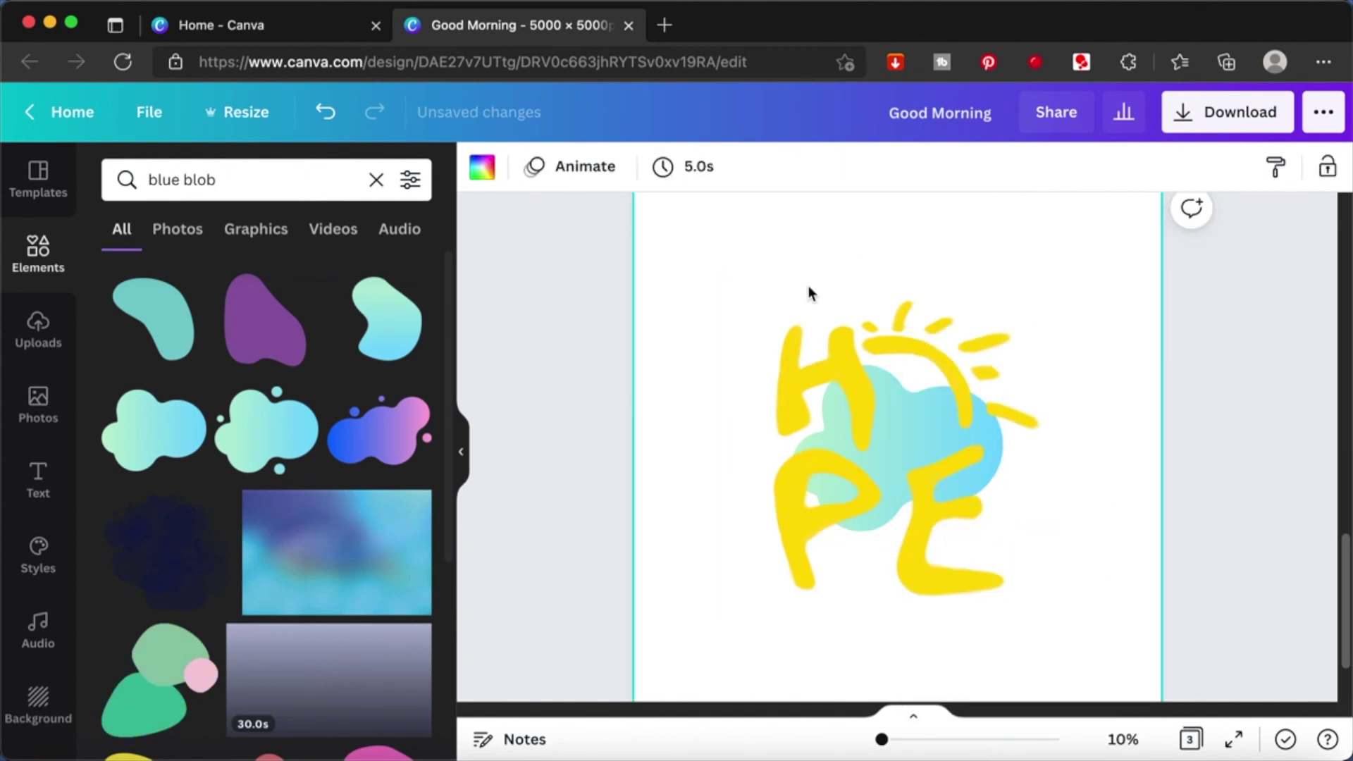
scroll(1124, 423, down, 1)
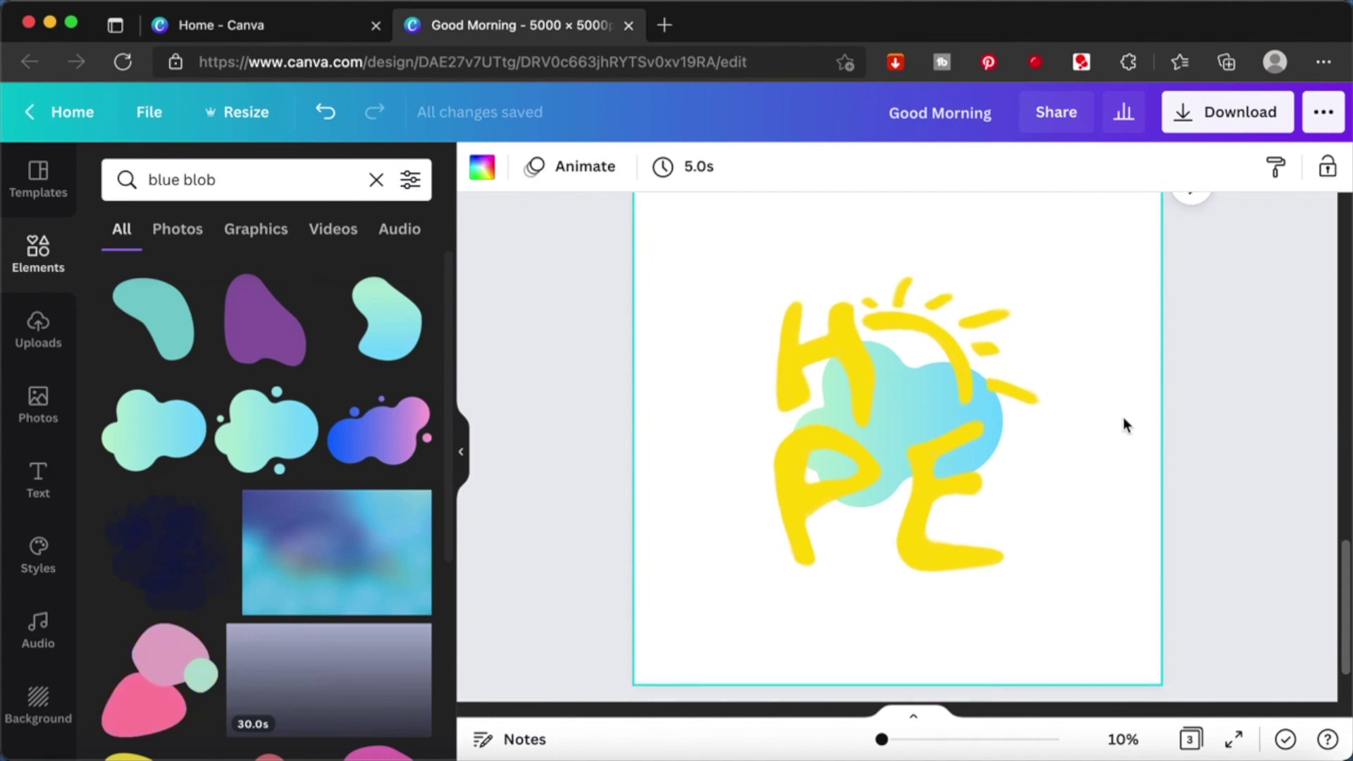
scroll(1124, 423, down, 1)
scroll(1124, 423, up, 2)
scroll(1124, 423, down, 2)
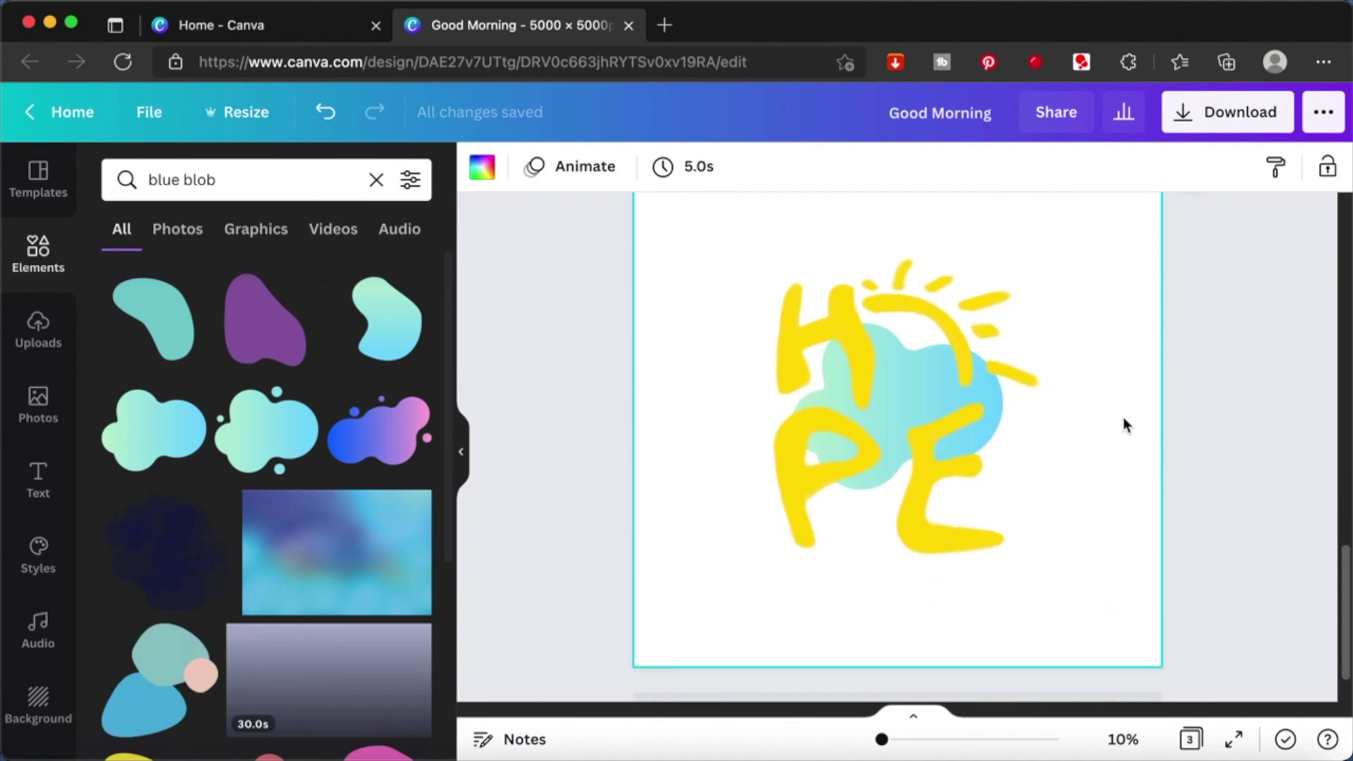